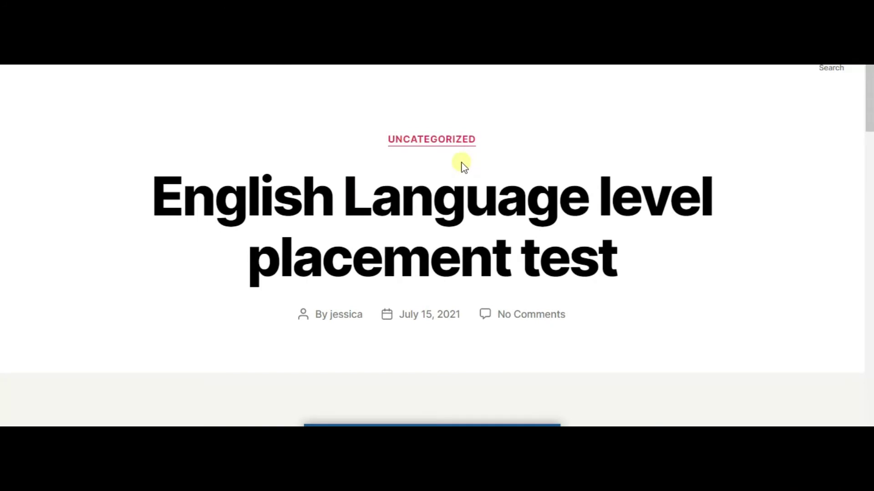
Step: Enter the taker's e-mail address and full name in the quiz start form and start the quiz
scroll(462, 163, "down", 4)
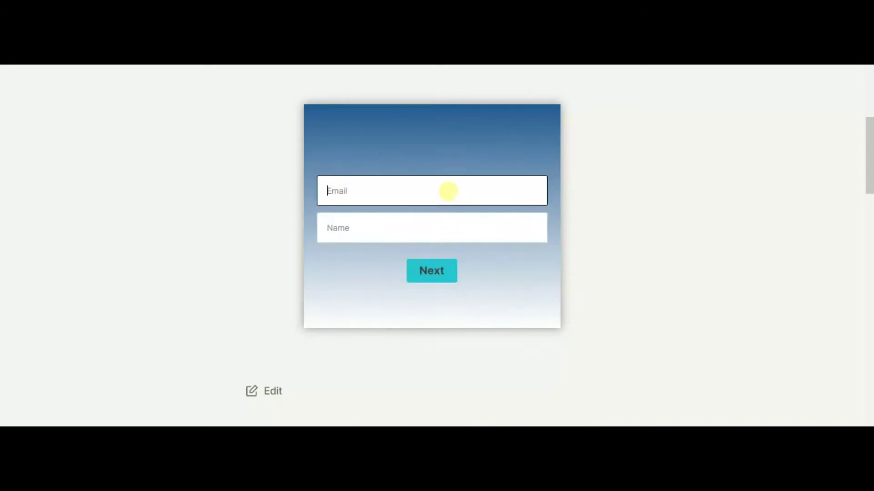
key("ctrl+v")
left_click(434, 233)
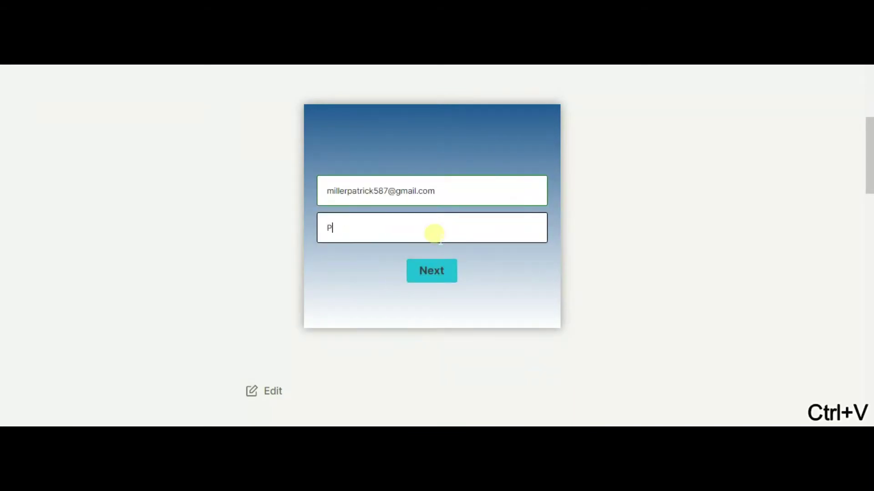
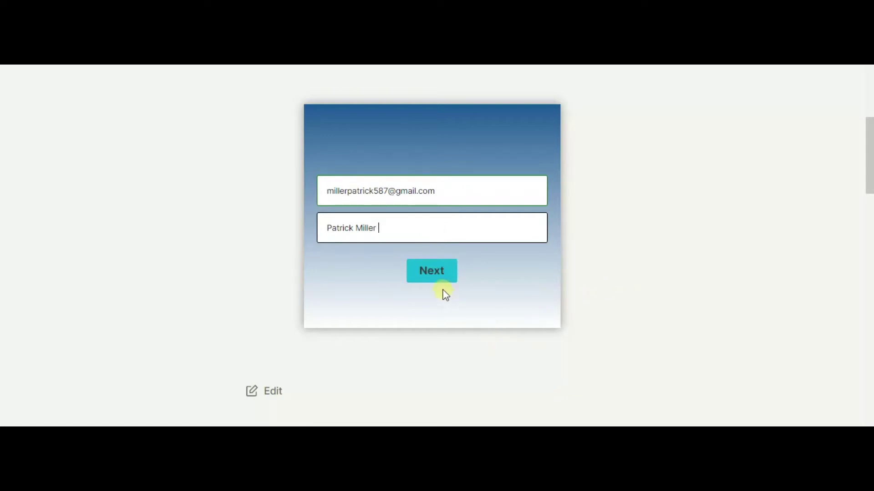
left_click(442, 275)
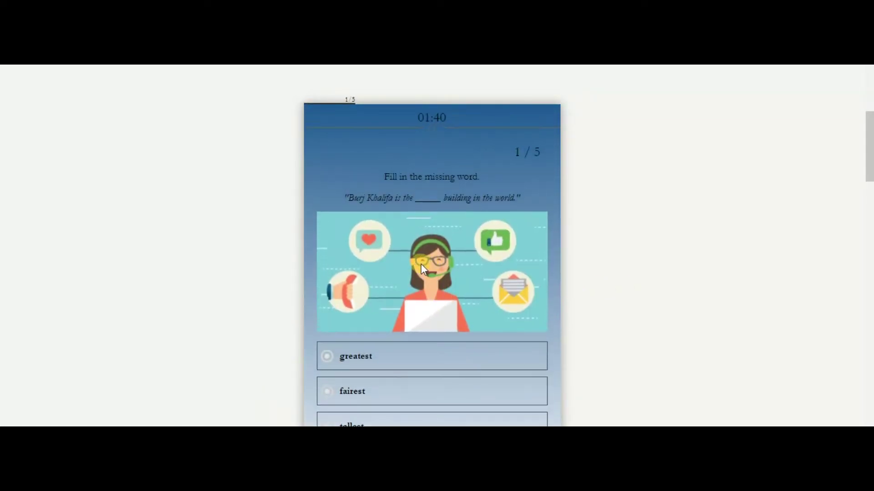
Step: Answer question 1 with 'greatest' and question 2 with 'cousin'
scroll(422, 264, "down", 1)
scroll(412, 258, "up", 2)
left_click(387, 355)
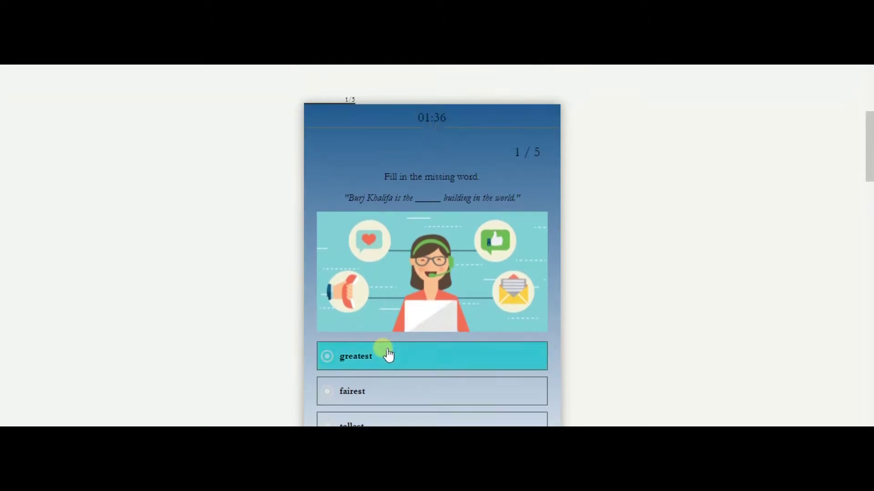
scroll(438, 357, "down", 4)
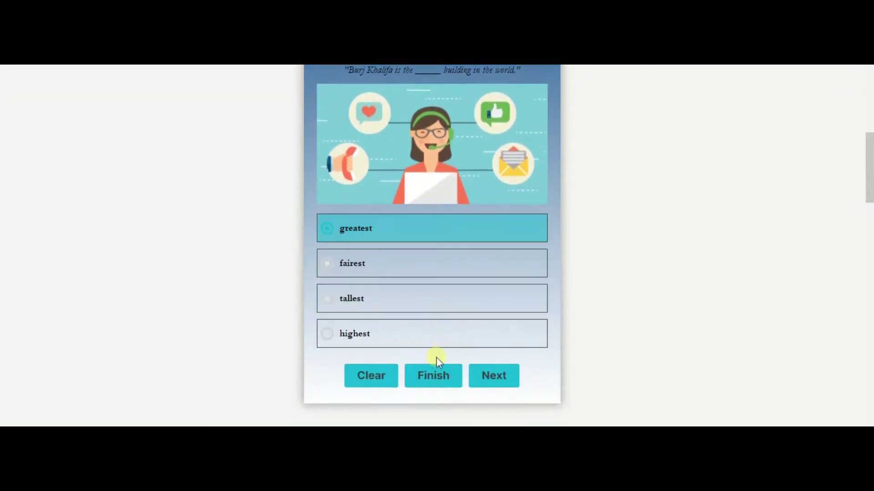
left_click(499, 376)
left_click(443, 264)
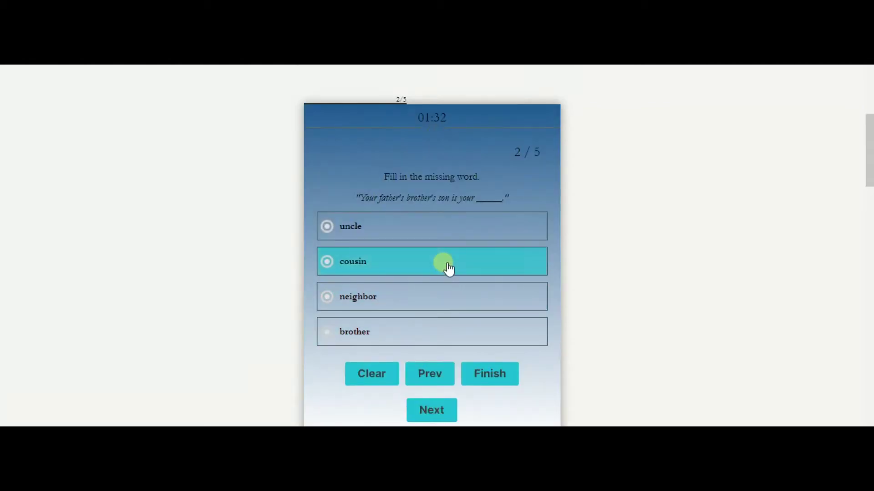
Step: Answer questions 3–5 with 'headouch', 'large' and 'foodtimes', then view the result
left_click(427, 412)
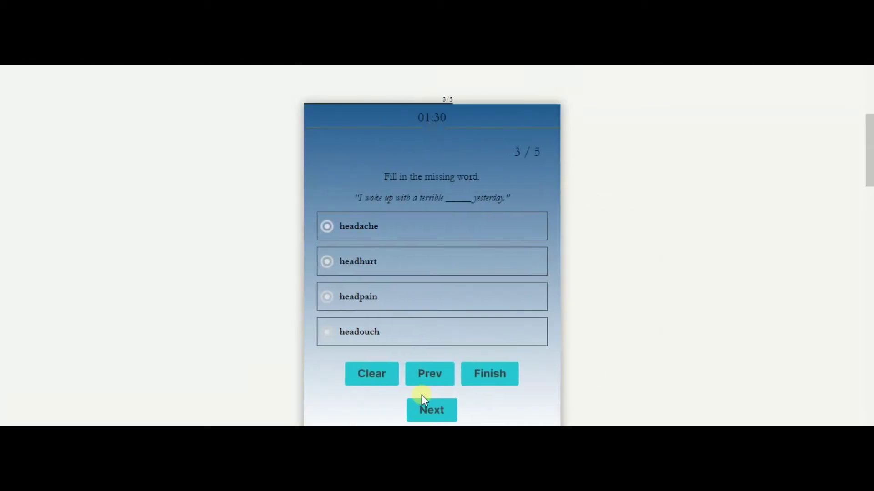
left_click(445, 336)
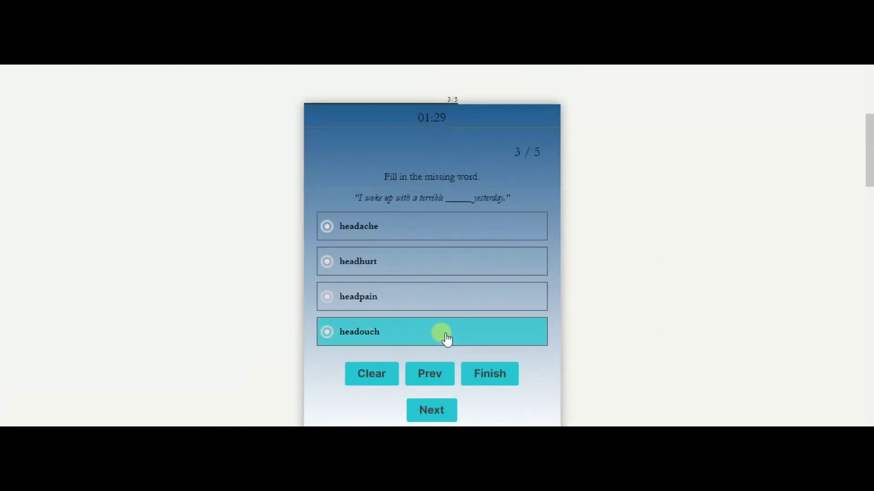
left_click(430, 407)
left_click(501, 259)
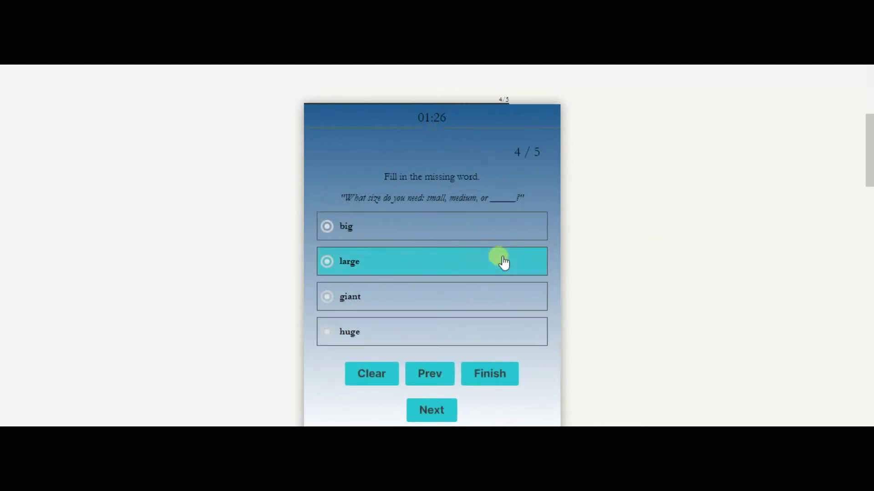
left_click(433, 405)
left_click(463, 223)
left_click(470, 382)
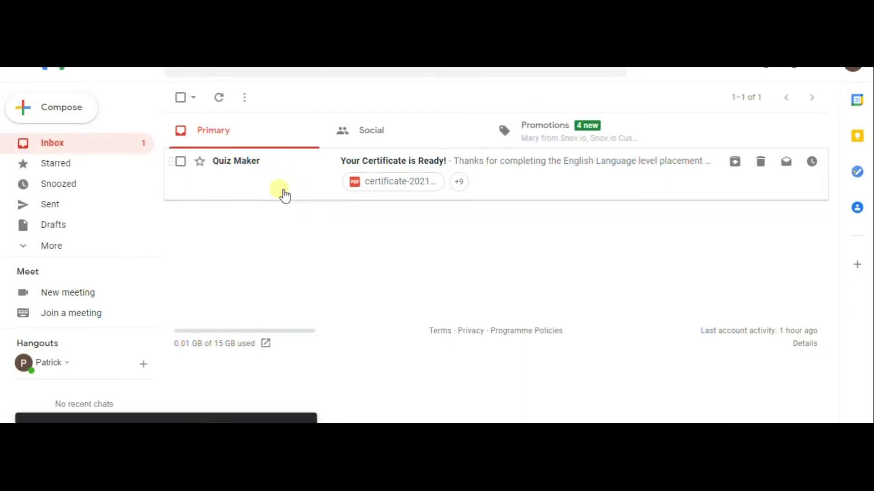
Step: Open the Quiz Maker certificate e-mail and preview its attached PDF showing score 5
left_click(284, 196)
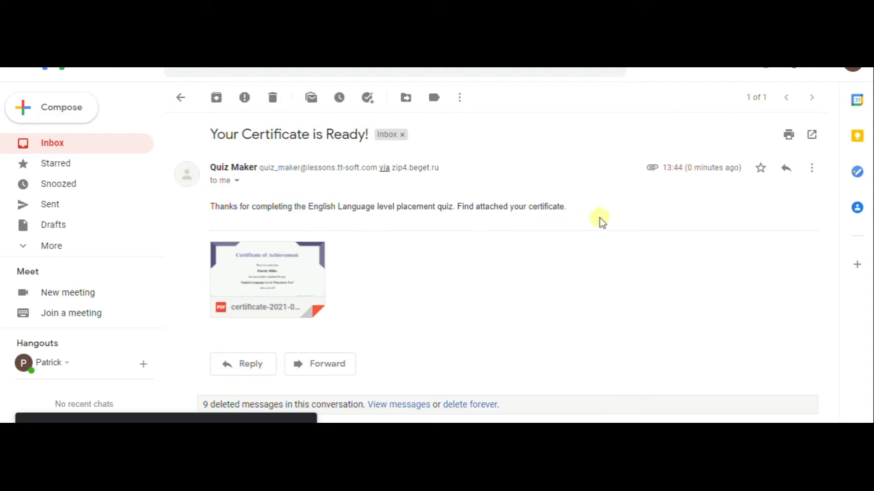
mouse_move(305, 250)
left_click(296, 278)
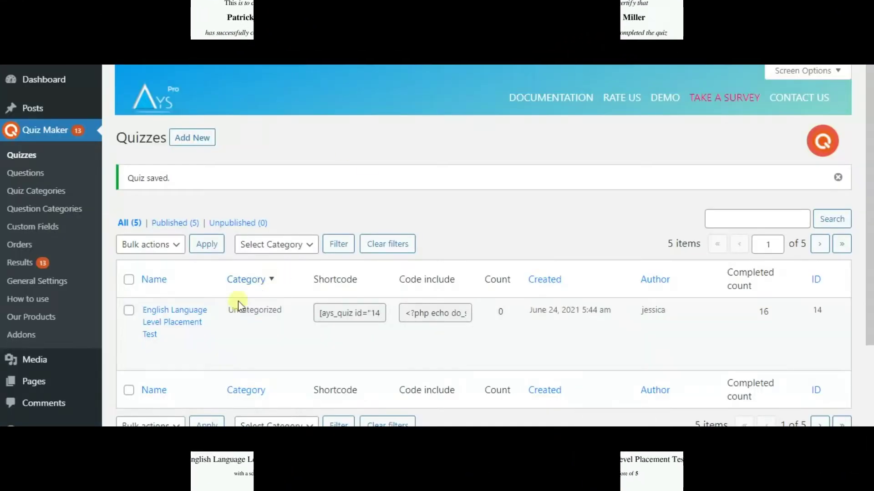
left_click(197, 317)
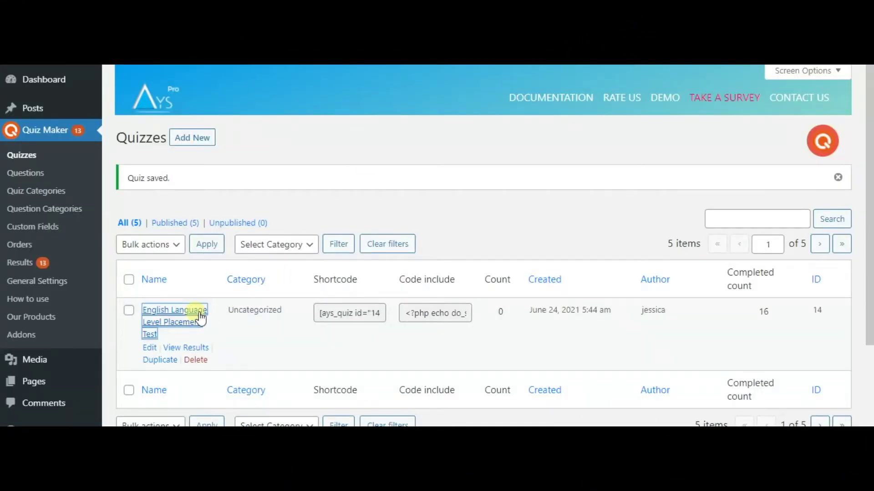
Step: Start a new question from the English Language Level Placement Test's question picker
scroll(268, 302, "down", 4)
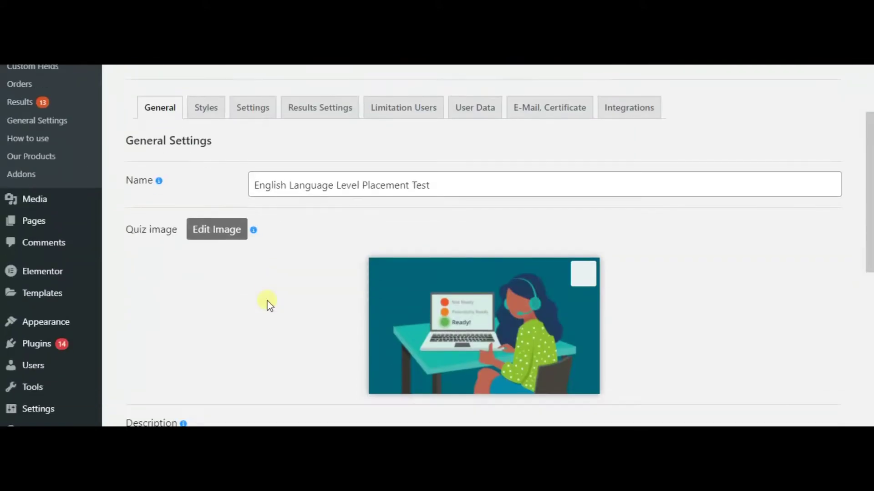
scroll(269, 304, "down", 1)
scroll(268, 304, "down", 3)
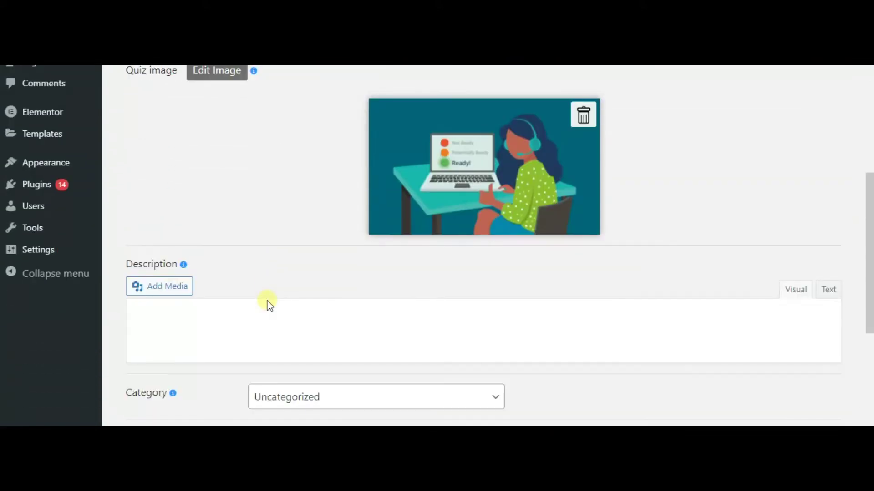
scroll(267, 302, "down", 9)
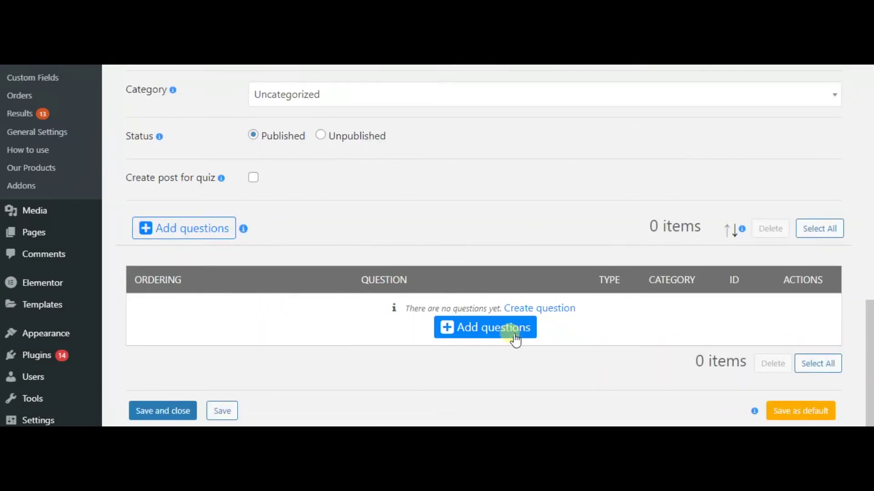
left_click(512, 334)
left_click(724, 144)
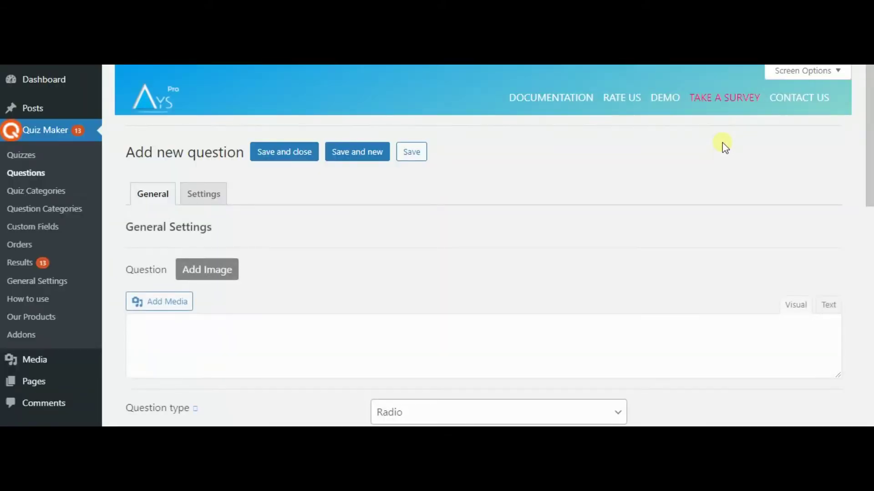
scroll(435, 219, "down", 2)
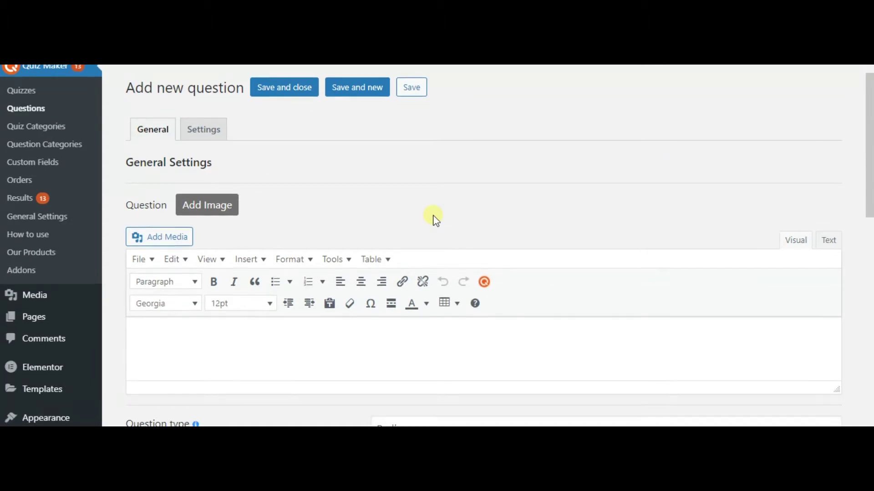
scroll(436, 221, "down", 2)
scroll(435, 219, "down", 2)
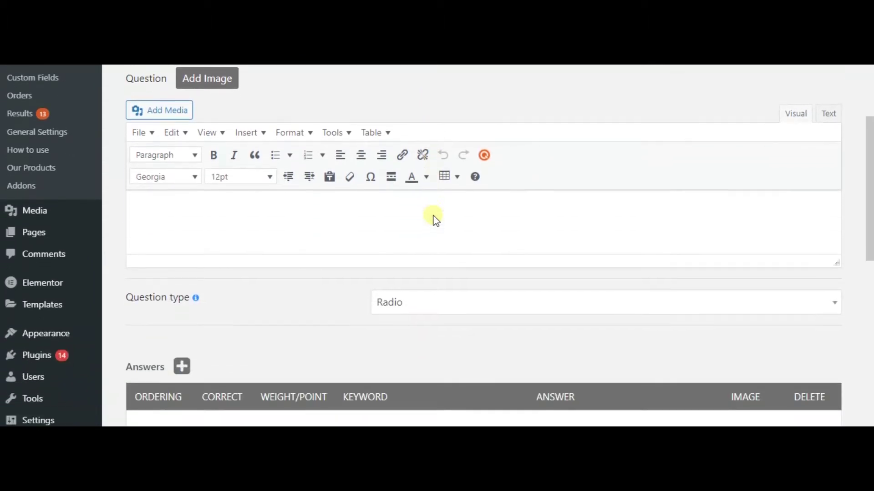
scroll(434, 222, "down", 2)
left_click(438, 237)
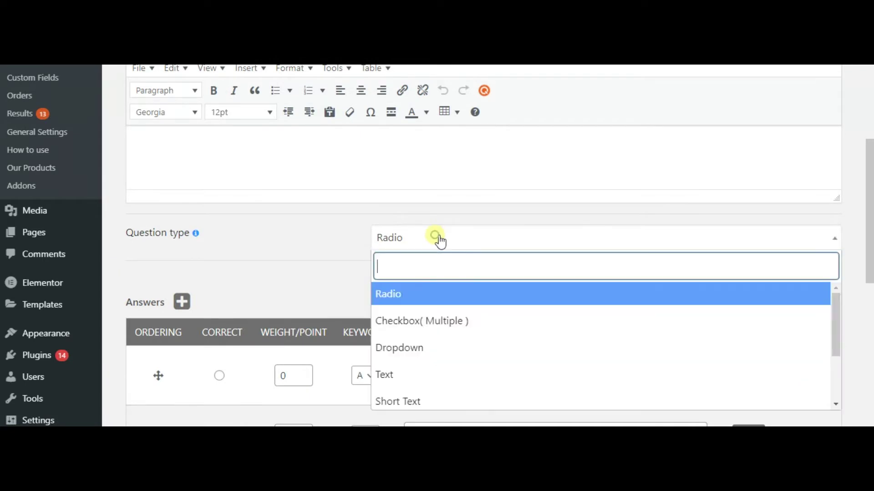
scroll(471, 268, "down", 2)
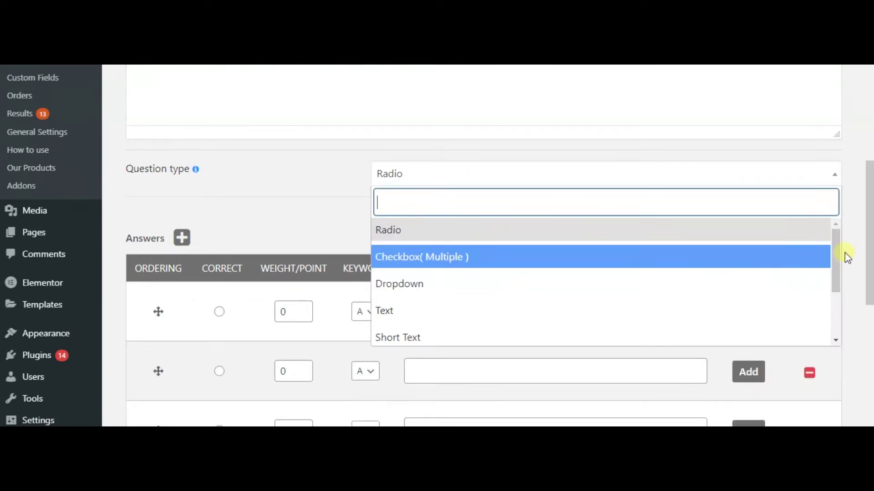
left_click_drag(834, 254, 835, 335)
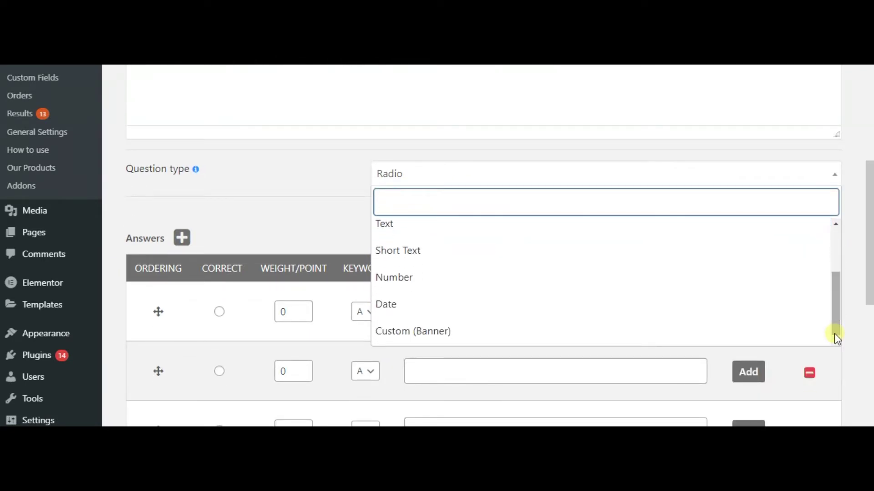
left_click(323, 240)
scroll(325, 239, "down", 1)
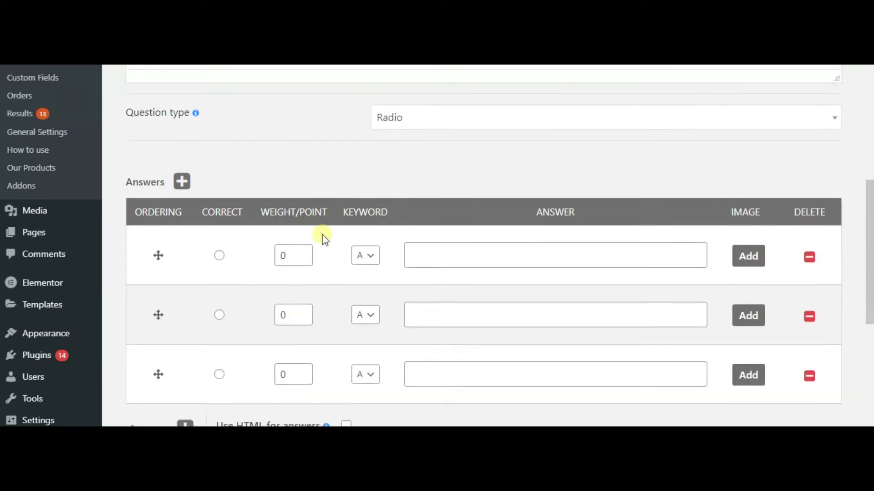
scroll(324, 239, "down", 4)
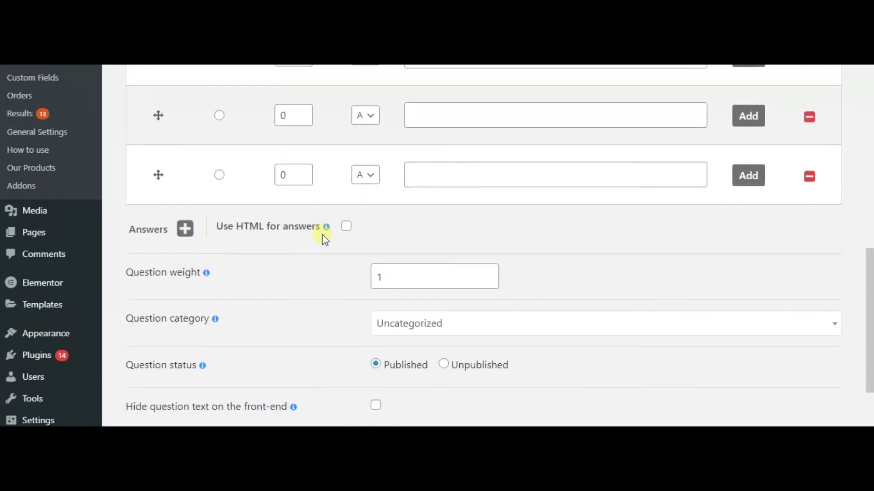
scroll(325, 239, "down", 1)
scroll(339, 234, "down", 2)
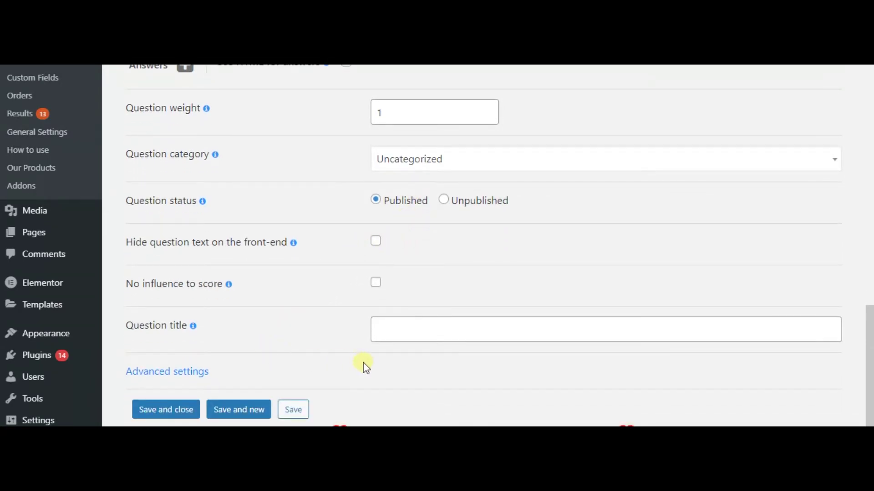
scroll(392, 269, "up", 6)
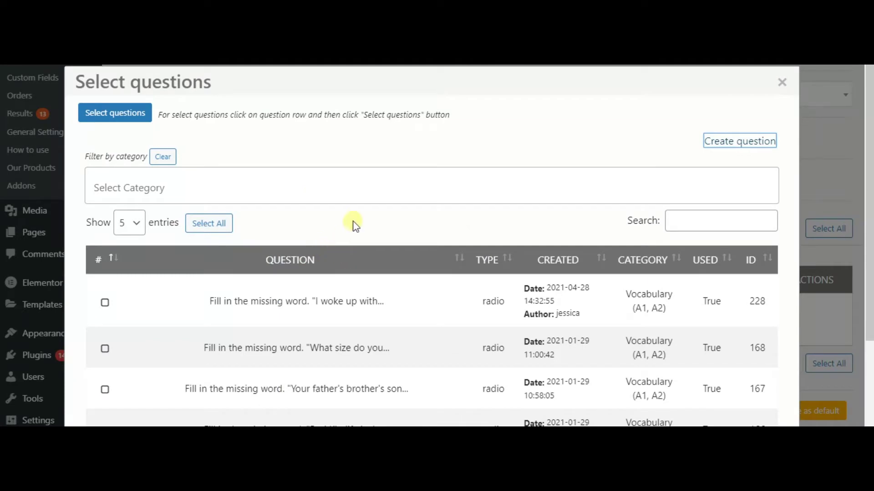
Step: Add Vocabulary questions 228, 168, 167, 166 and 165 to the quiz
left_click(105, 238)
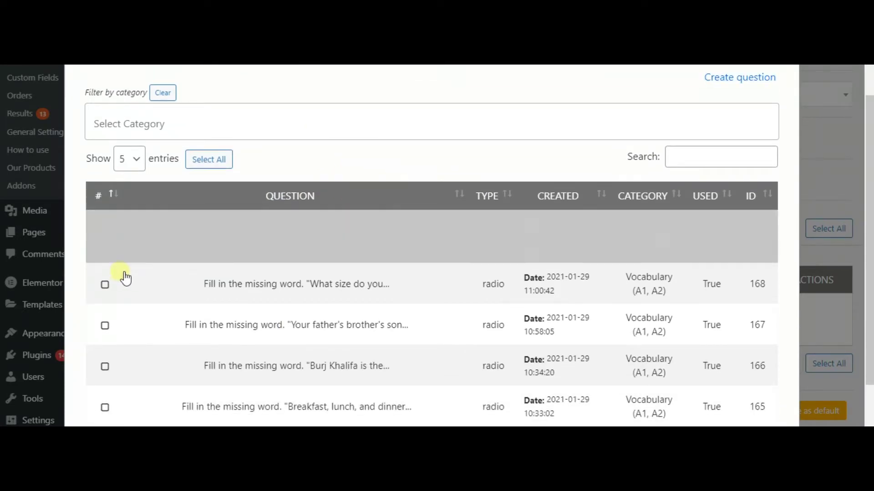
left_click(105, 285)
scroll(107, 283, "down", 2)
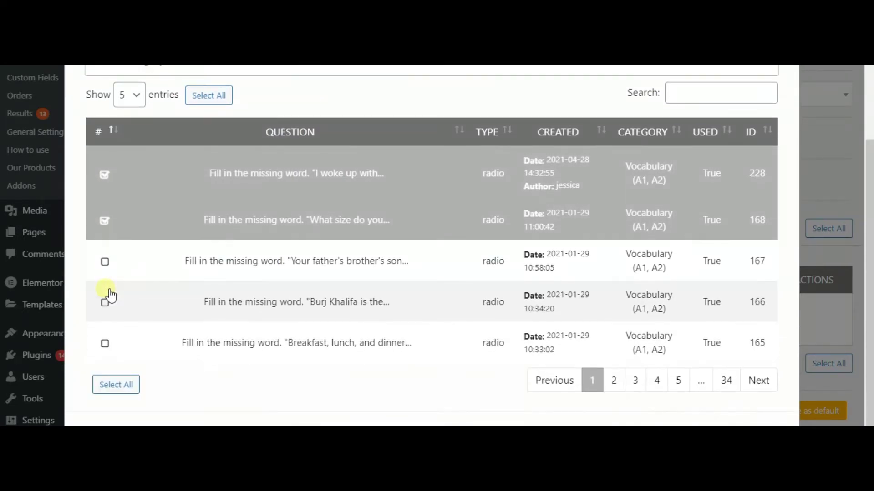
left_click(107, 265)
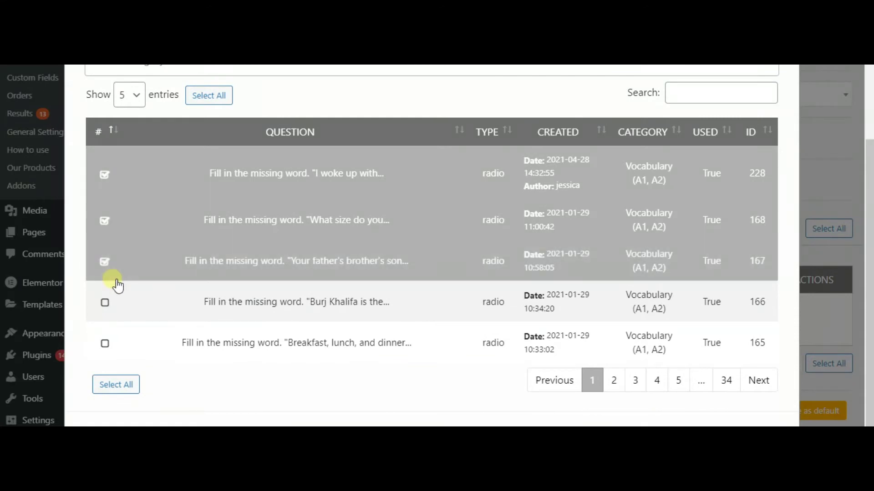
left_click(109, 302)
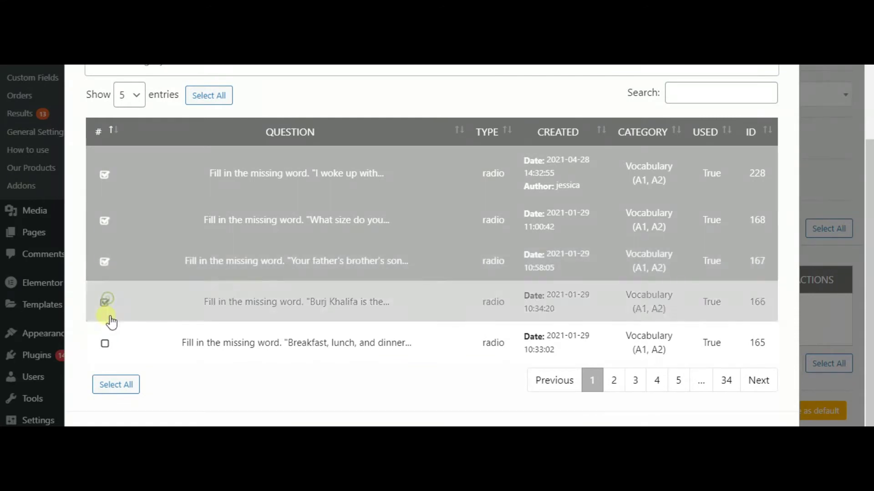
left_click(108, 347)
scroll(107, 353, "down", 1)
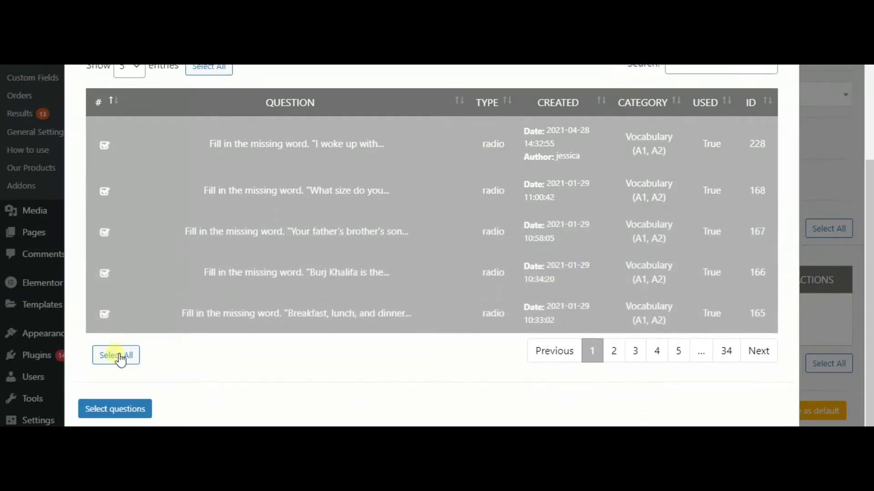
left_click(124, 410)
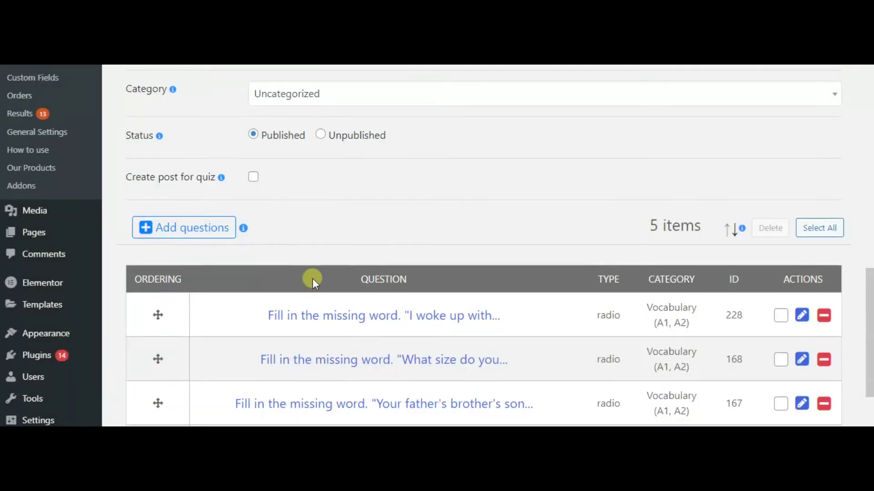
Step: Save the placement test with its five added questions
scroll(313, 280, "down", 3)
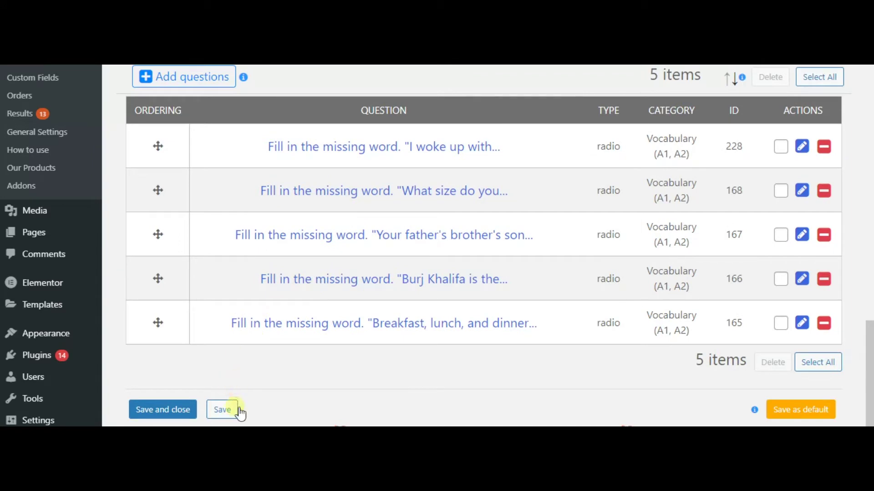
left_click(231, 411)
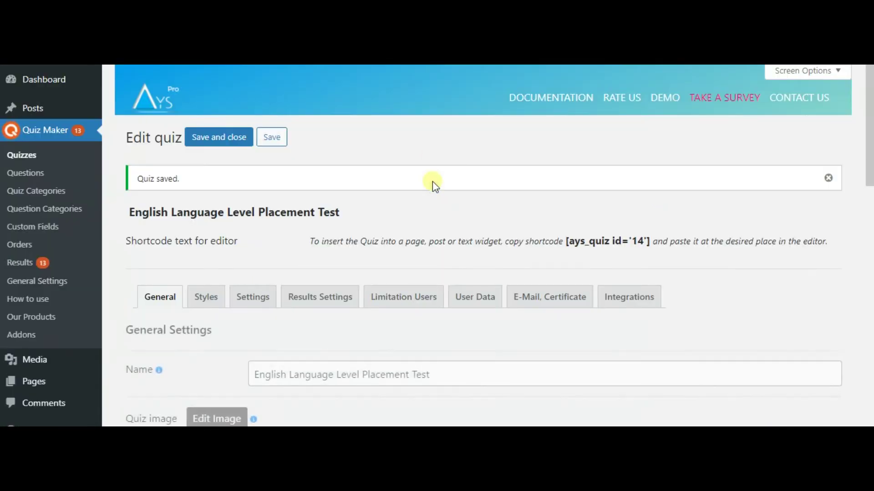
scroll(327, 330, "down", 1)
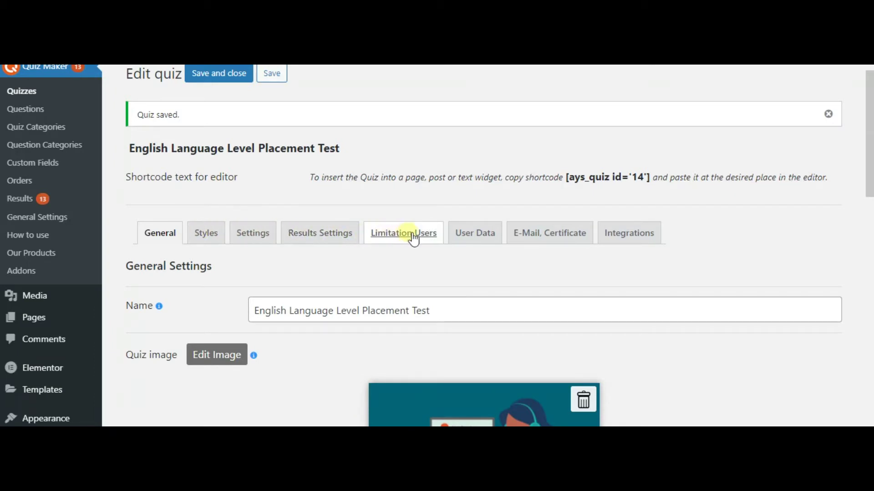
left_click(533, 234)
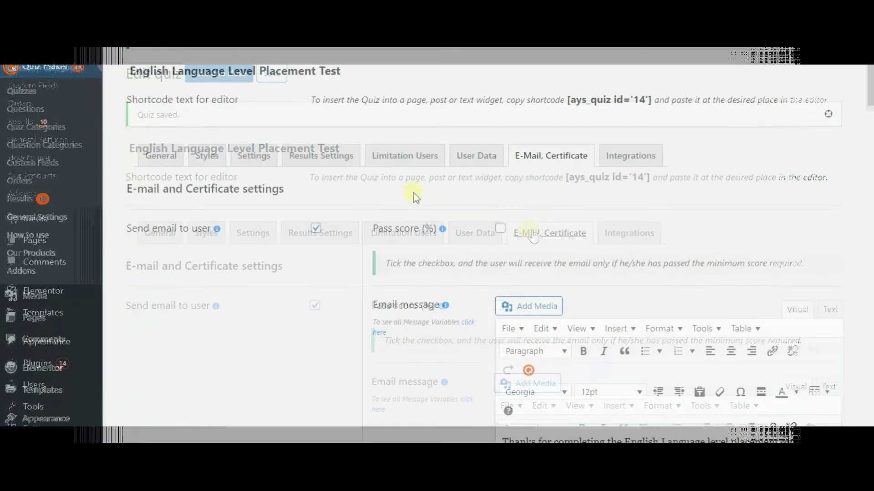
Step: Scroll through the user email message, certificate title, body, background and frame settings
scroll(415, 197, "down", 5)
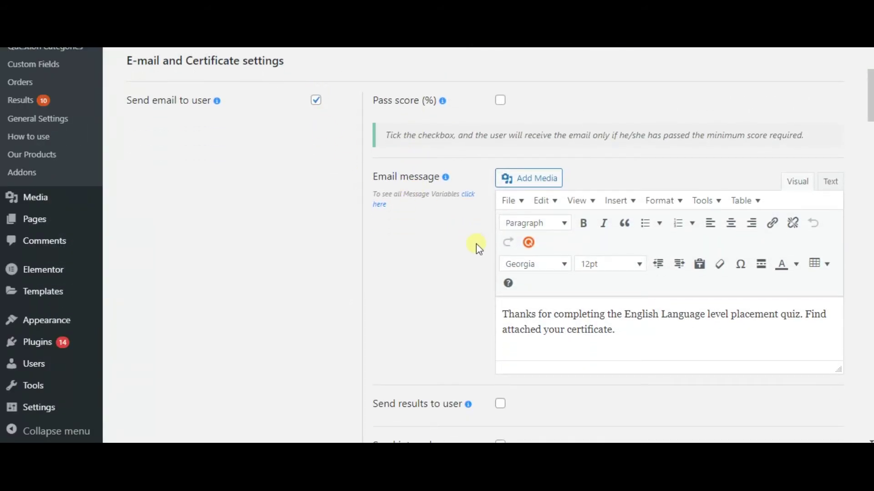
scroll(528, 271, "down", 3)
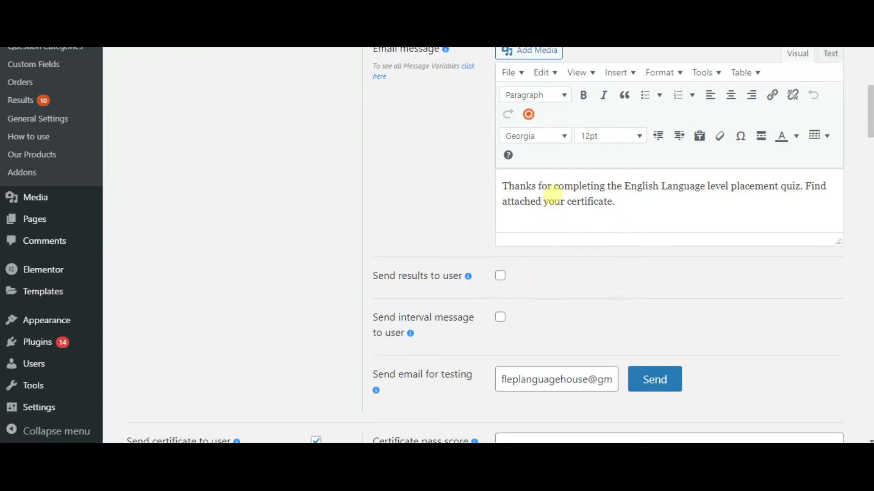
scroll(533, 272, "down", 3)
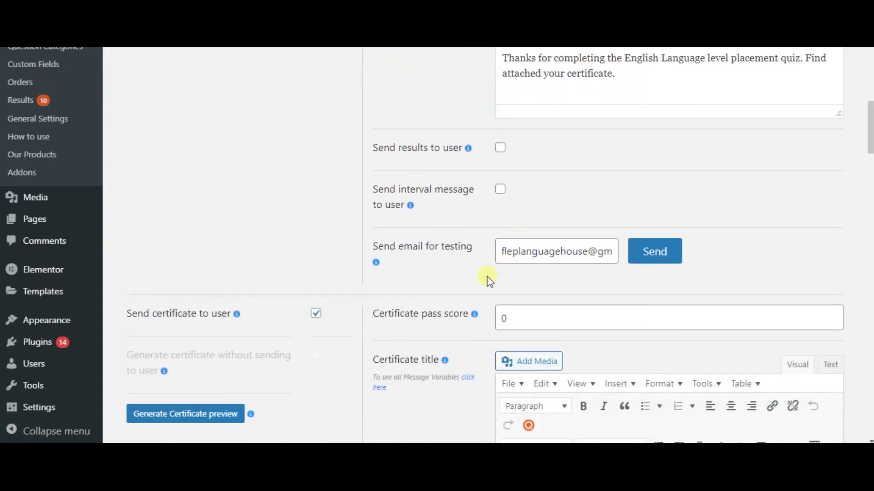
scroll(440, 296, "down", 2)
scroll(440, 296, "down", 2)
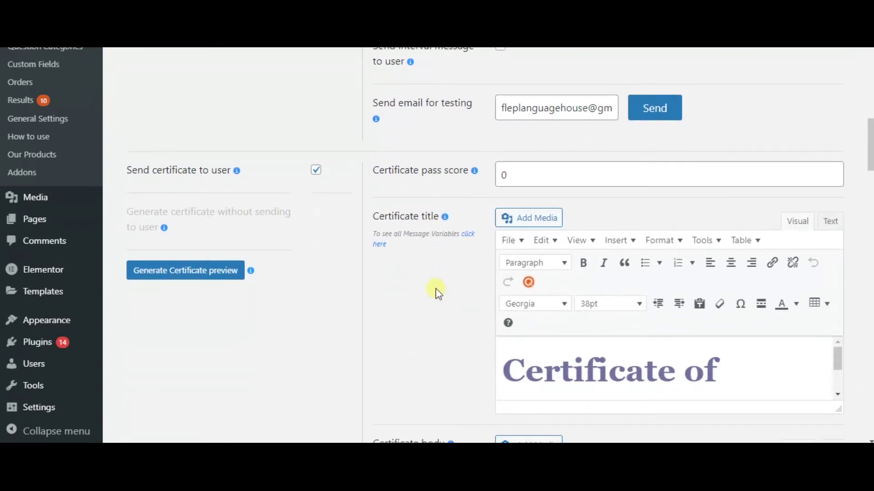
scroll(533, 264, "down", 1)
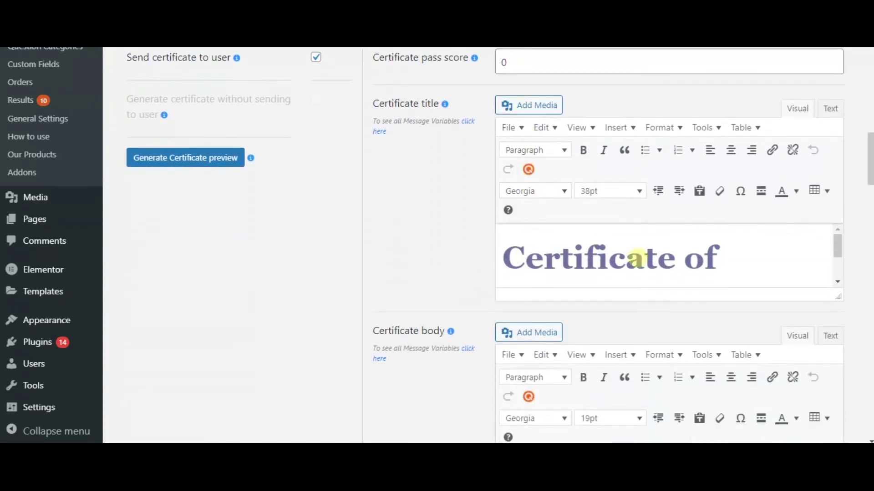
left_click_drag(838, 302, 821, 442)
scroll(737, 336, "down", 3)
scroll(701, 283, "down", 5)
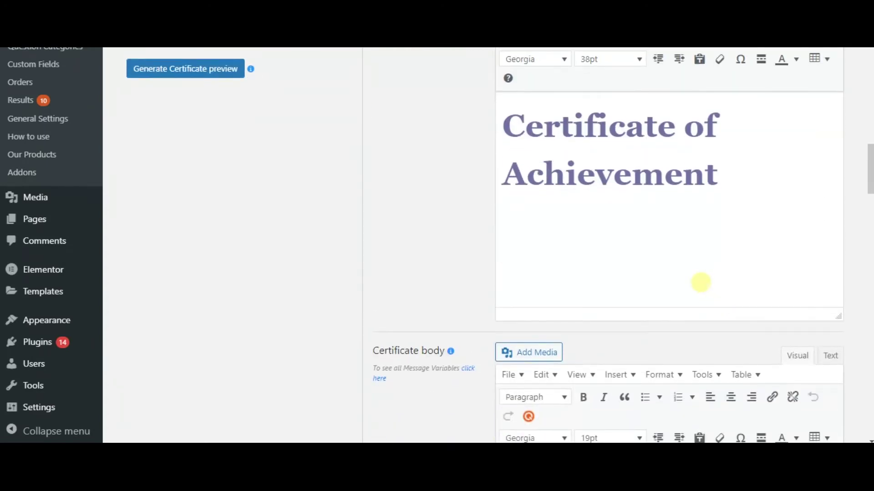
left_click_drag(842, 294, 837, 394)
scroll(757, 273, "down", 3)
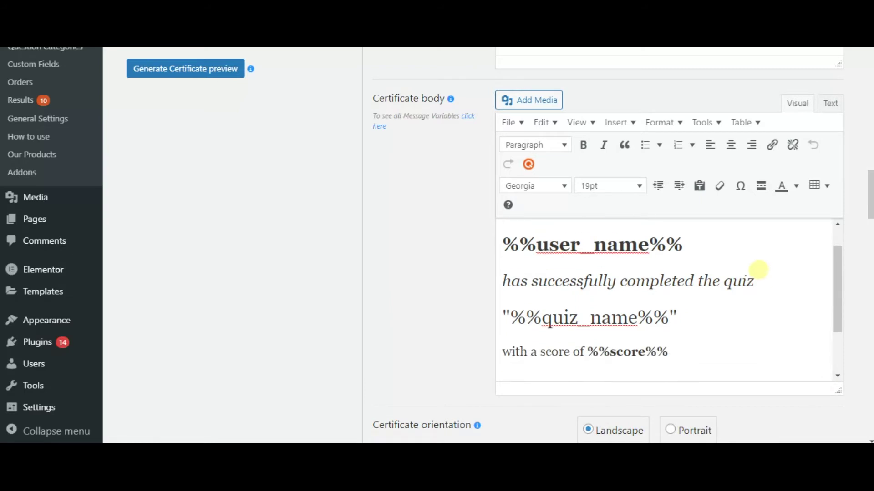
scroll(740, 274, "up", 3)
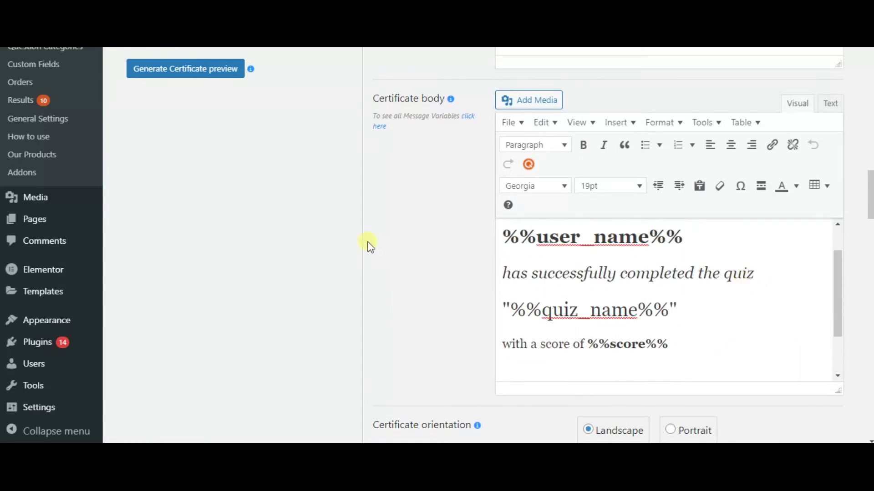
scroll(390, 194, "down", 6)
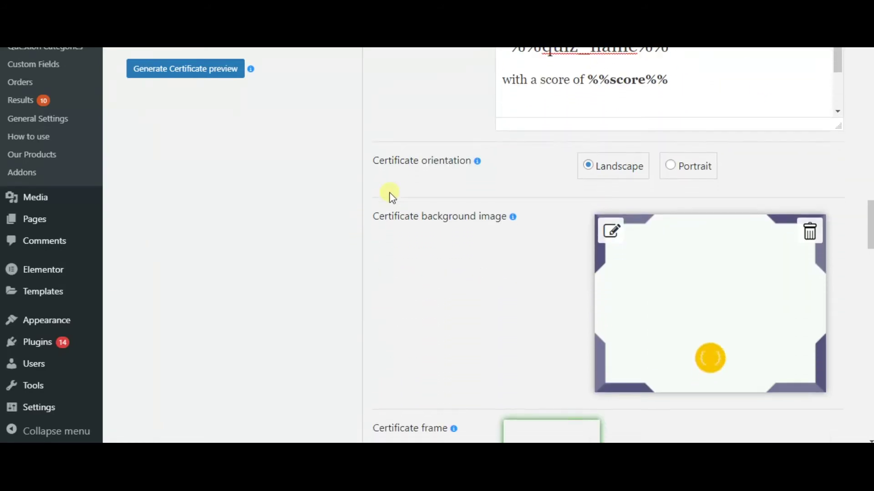
scroll(546, 207, "down", 8)
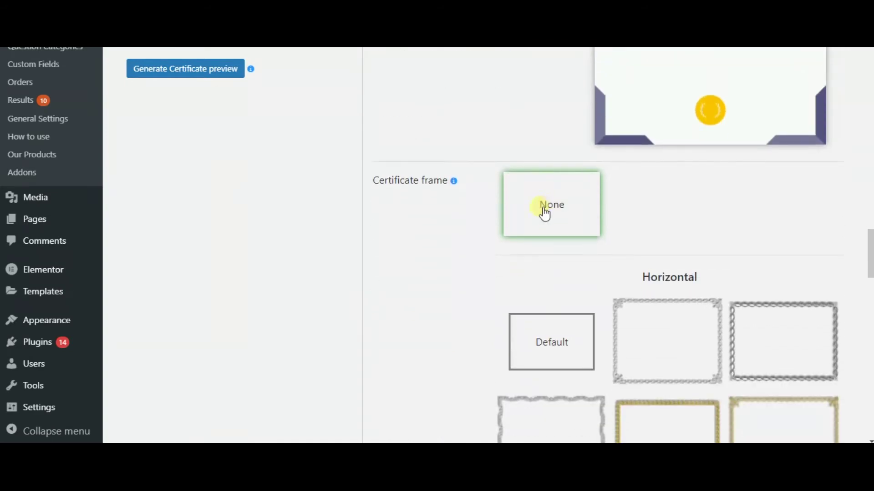
scroll(528, 223, "down", 9)
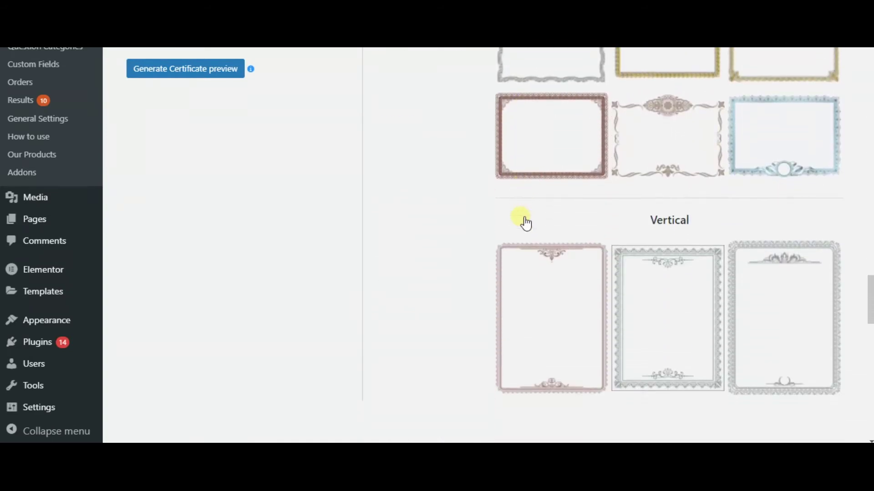
scroll(521, 223, "down", 4)
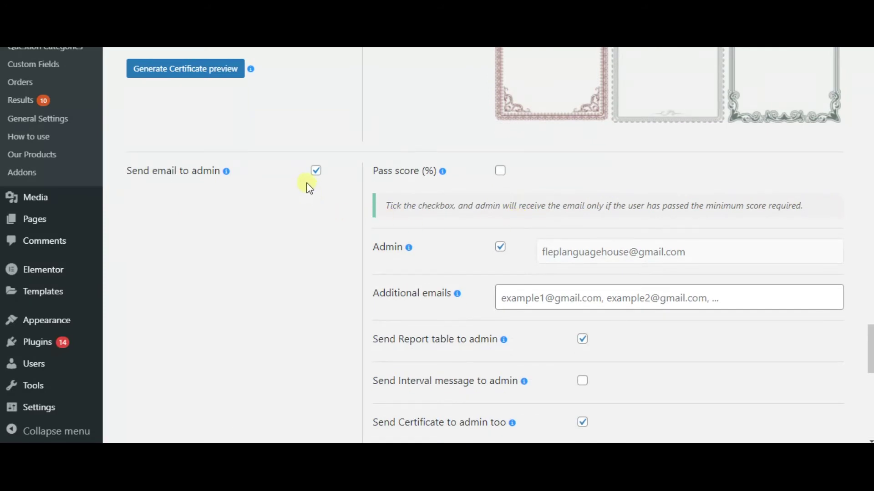
Step: Enable Send Certificate to admin too and save the quiz
scroll(314, 196, "down", 3)
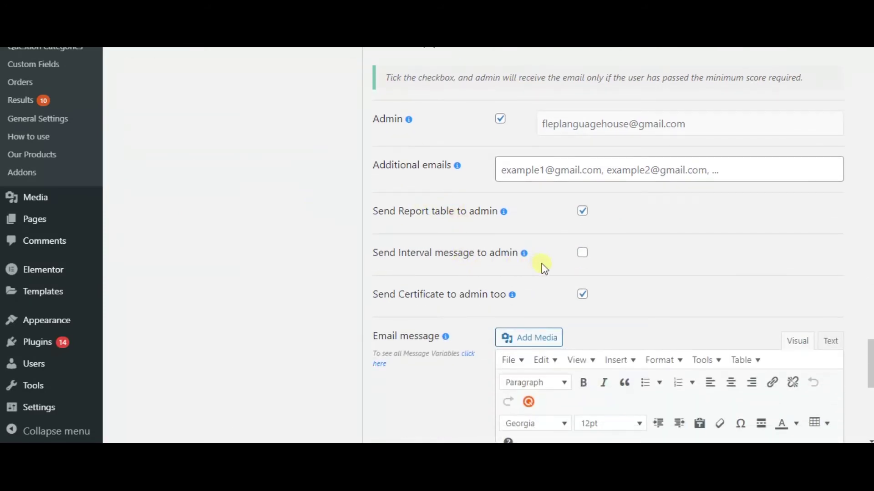
left_click(583, 294)
scroll(488, 254, "down", 7)
scroll(485, 246, "down", 2)
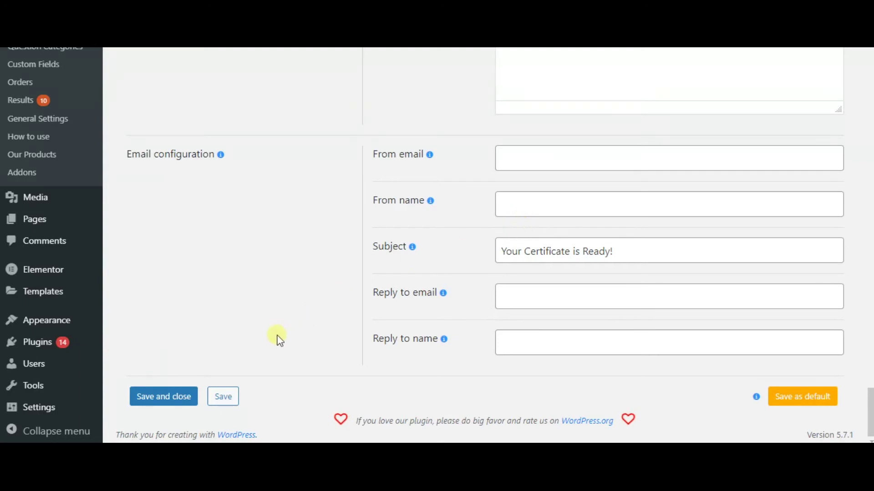
left_click(234, 397)
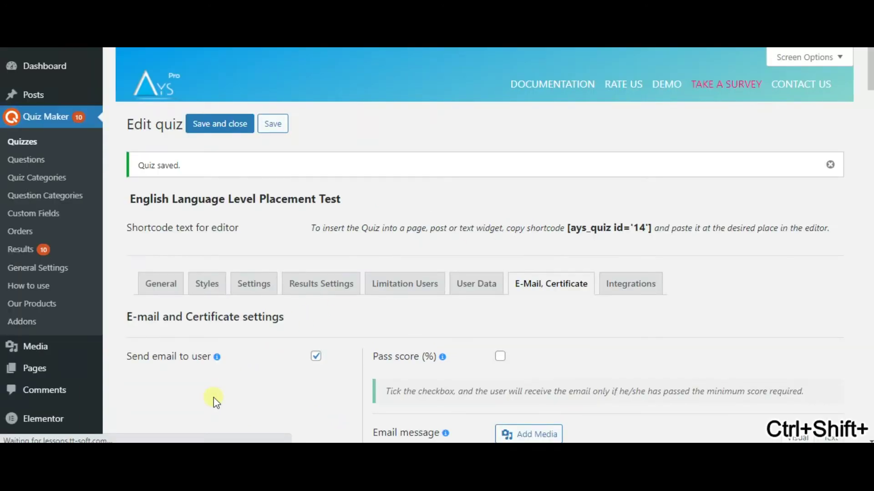
scroll(257, 364, "down", 3)
scroll(258, 362, "down", 8)
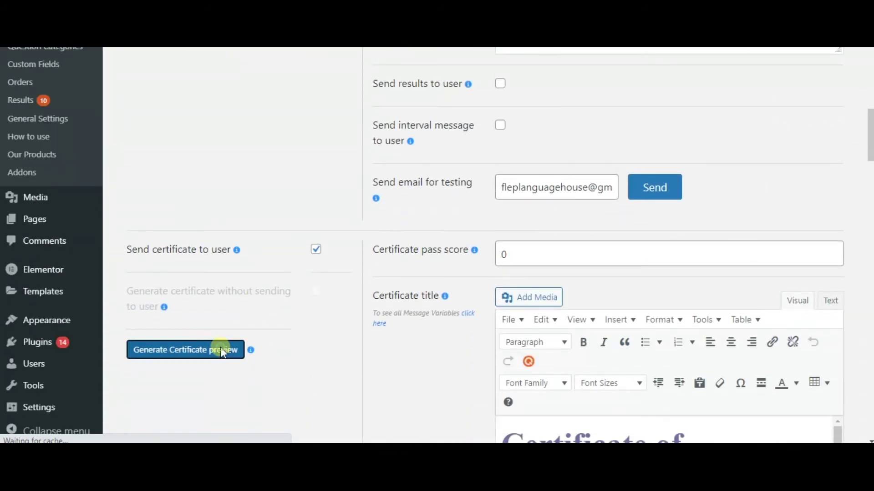
Step: Generate a certificate preview and check the Certificate of Achievement PDF with score 100
left_click(222, 350)
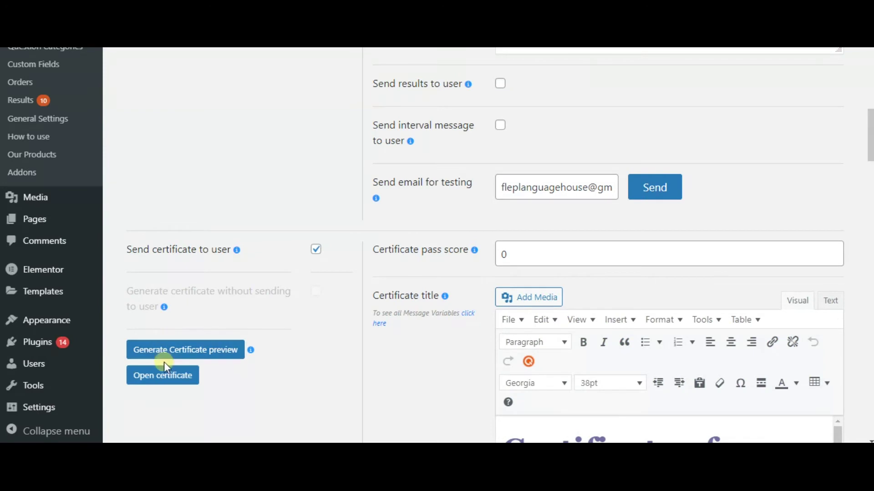
left_click(170, 376)
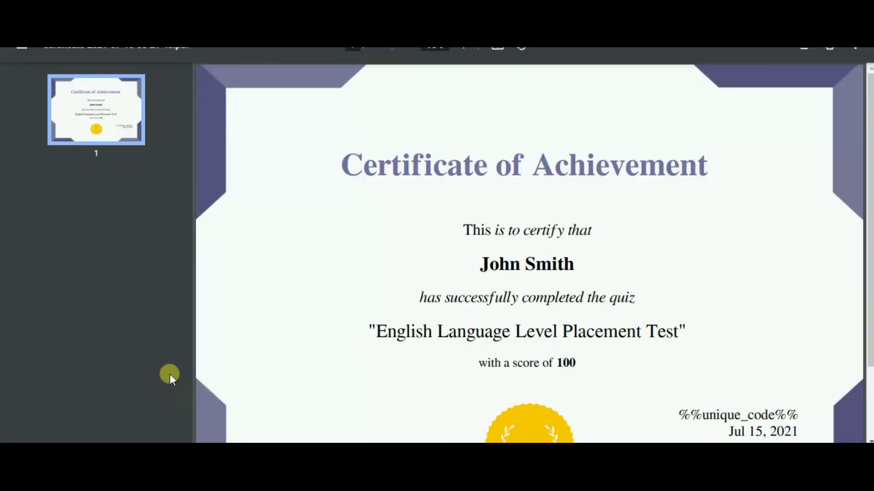
scroll(345, 283, "down", 2)
scroll(342, 281, "up", 1)
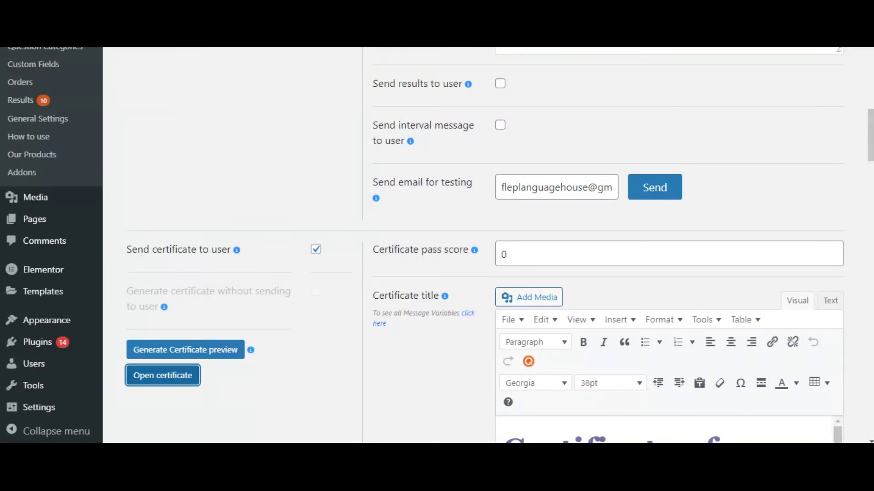
left_click(266, 195)
scroll(266, 195, "up", 1)
scroll(266, 192, "up", 2)
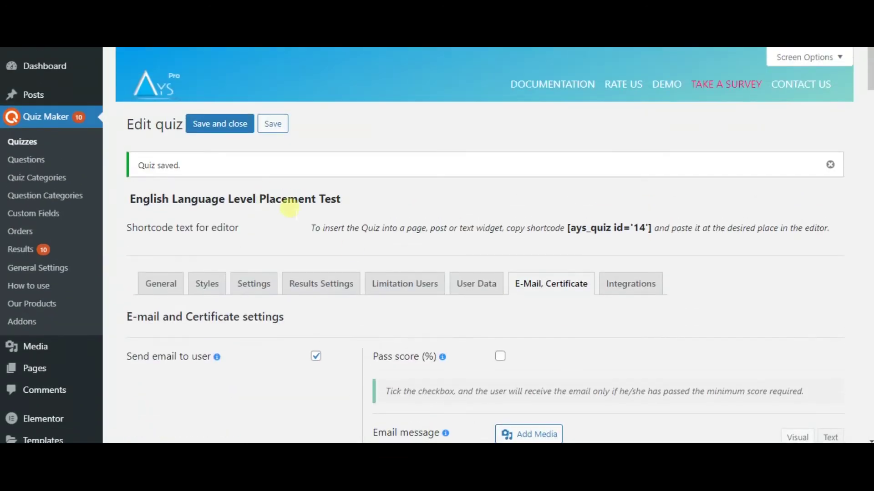
Step: In User Data, set the Information Form to appear Before Quiz
left_click(485, 287)
scroll(415, 317, "down", 5)
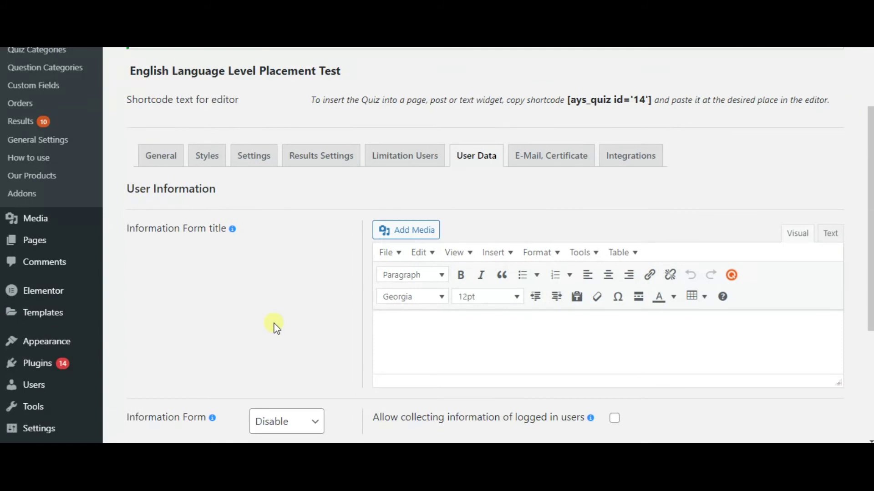
scroll(308, 323, "down", 2)
left_click(319, 296)
left_click(297, 329)
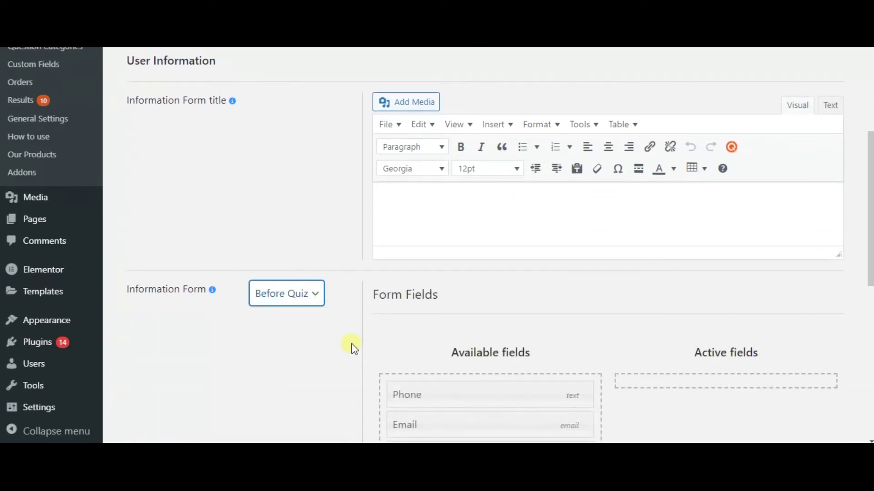
Step: Add Email and Name to the active form fields and make Name required
scroll(351, 347, "down", 3)
left_click_drag(446, 299, 698, 258)
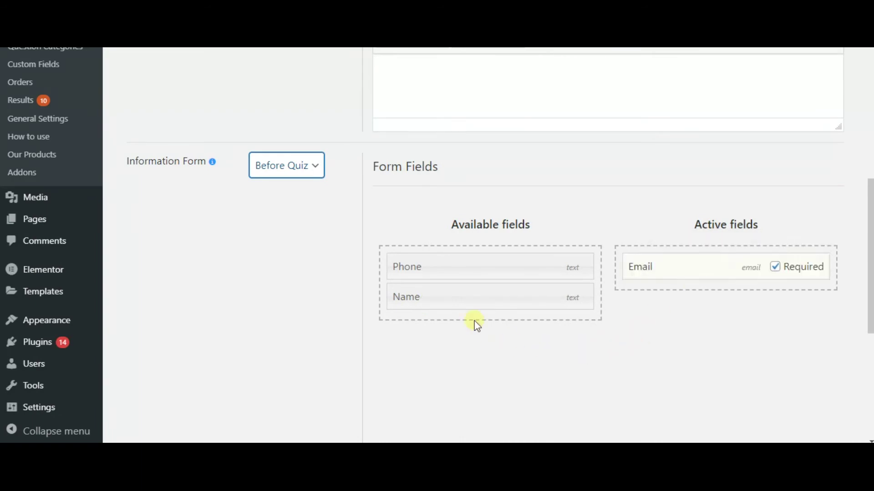
left_click_drag(488, 305, 735, 332)
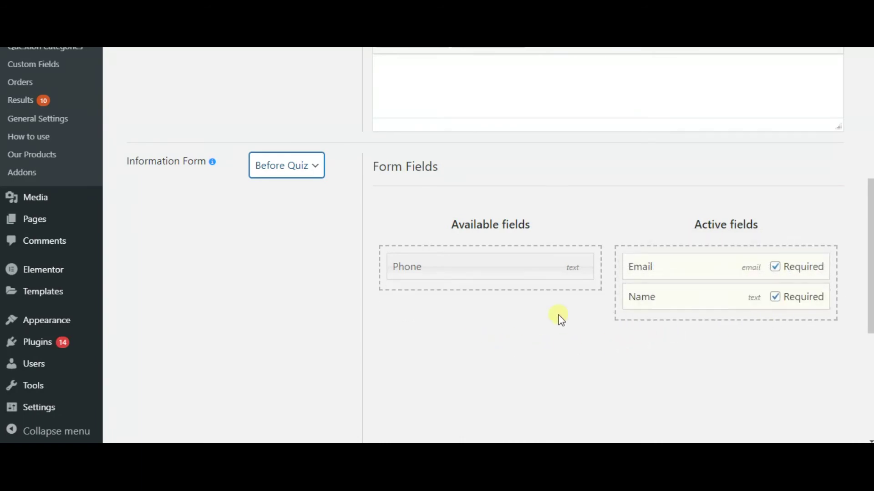
left_click(777, 299)
left_click(776, 298)
scroll(585, 321, "down", 4)
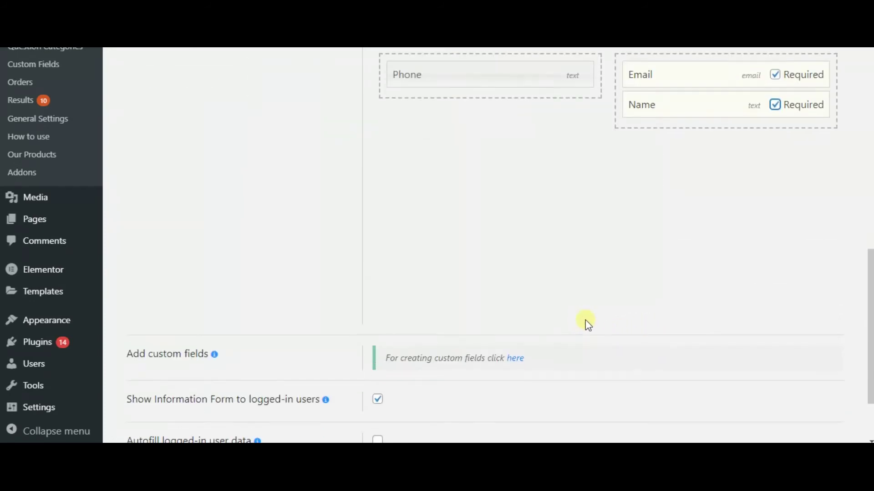
scroll(575, 319, "down", 2)
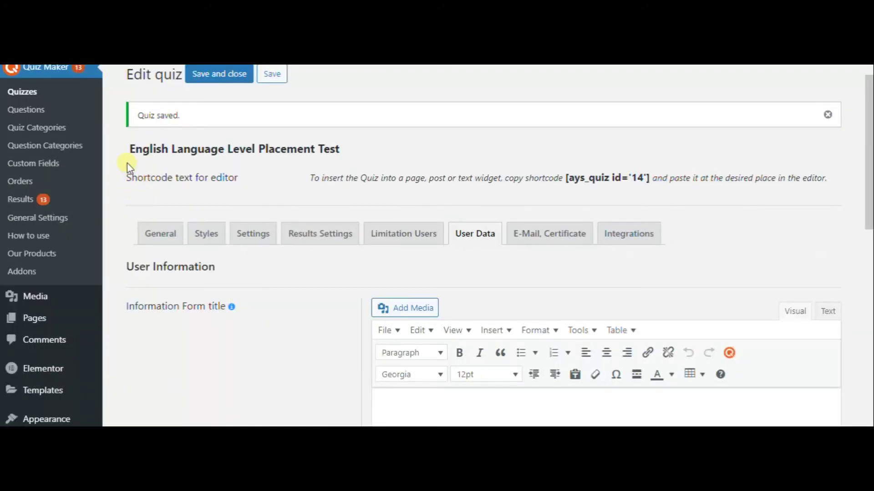
left_click(24, 92)
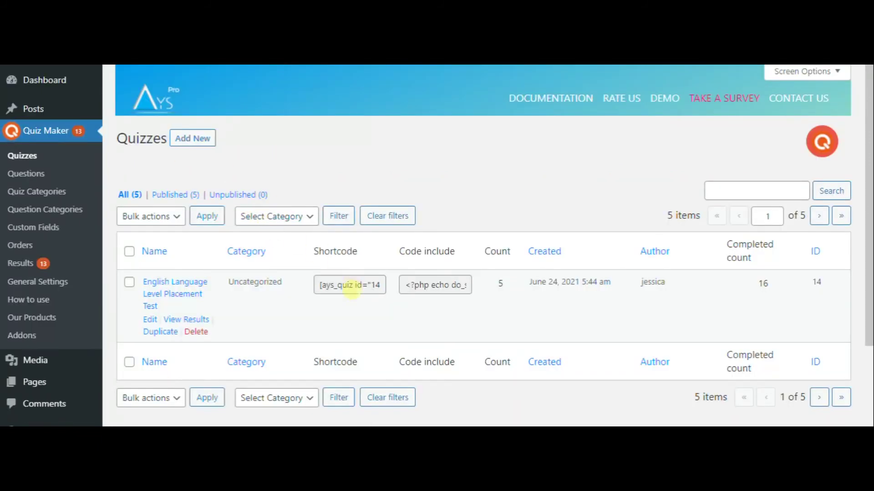
Step: Copy the placement test's shortcode [ays_quiz id="14"] from the quizzes list
left_click(353, 286)
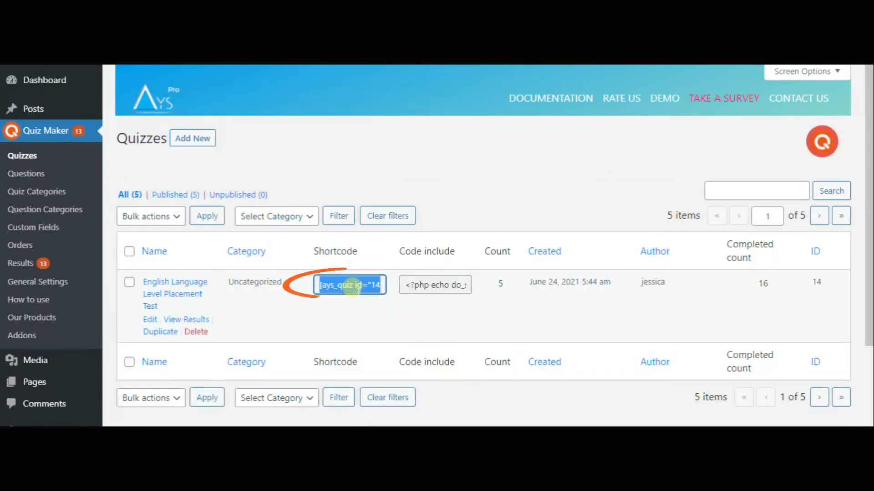
right_click(353, 287)
left_click(385, 295)
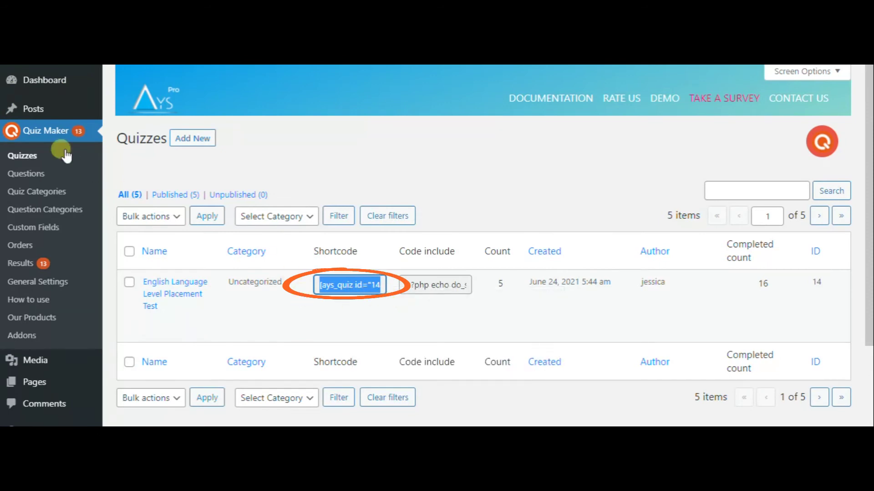
mouse_move(59, 108)
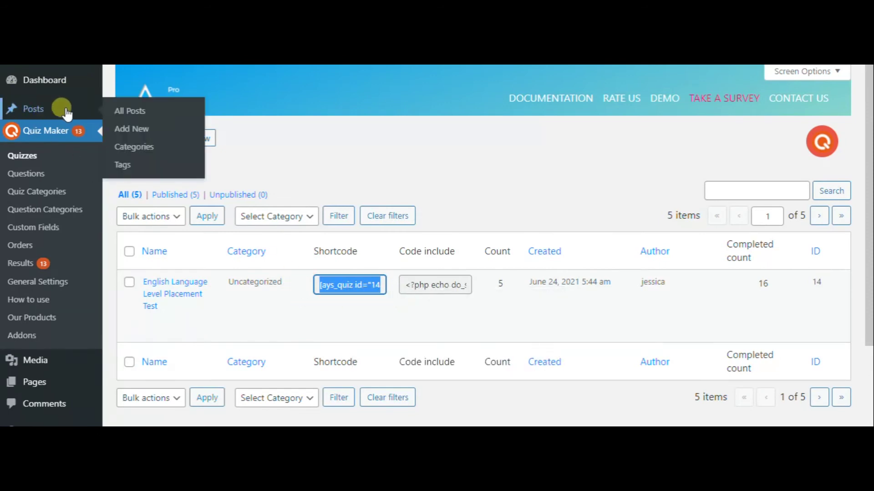
left_click(127, 119)
Step: Start a new post titled 'English Language Level placement quiz'
left_click(131, 130)
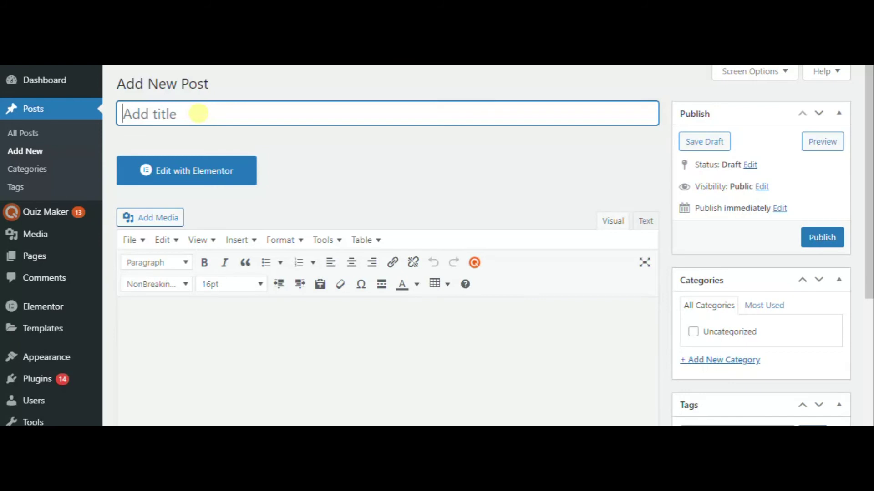
type("eN")
key("BackSpace")
key("BackSpace")
type("English")
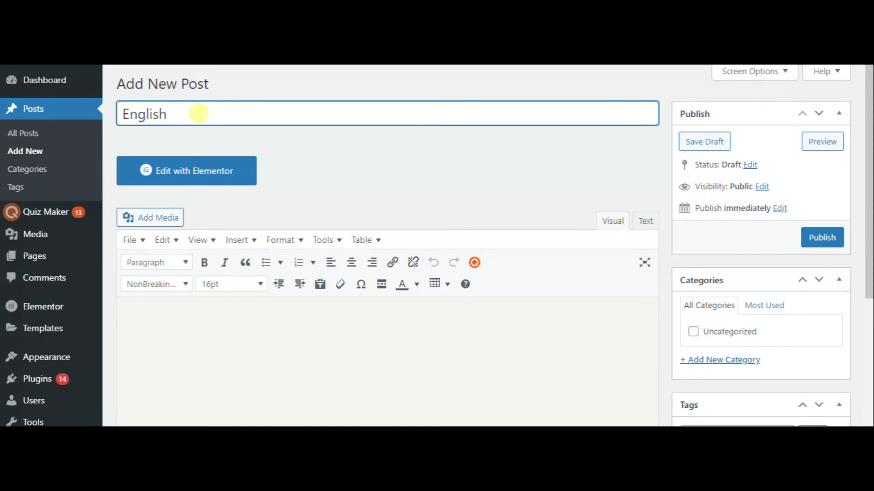
type(" Language")
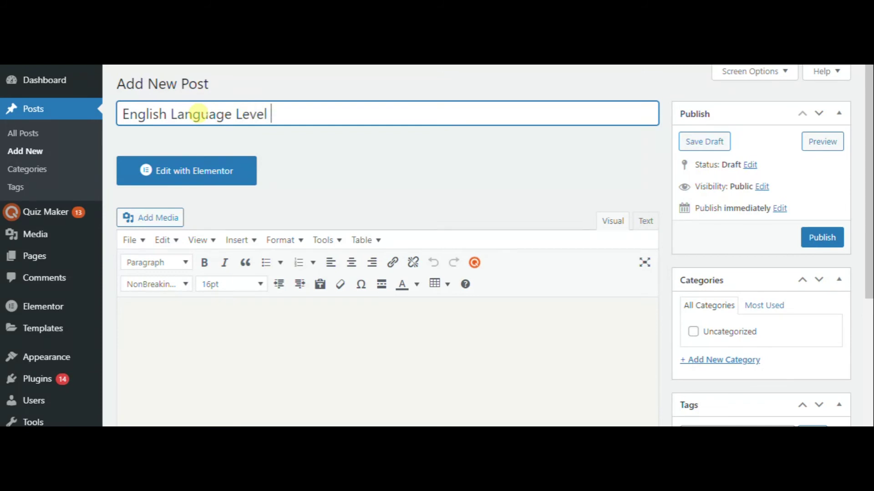
type("Level placement quiz")
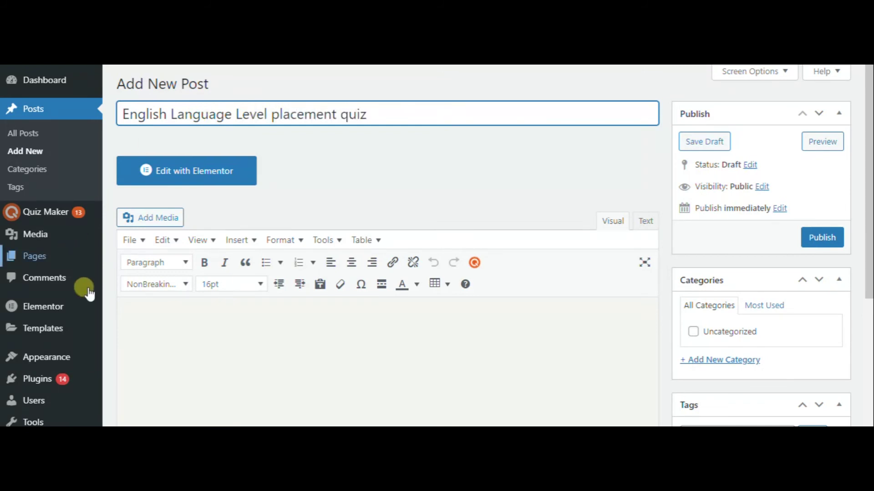
Step: Paste the [ays_quiz id="14"] shortcode into the post body, publish, and view the live post
left_click(162, 308)
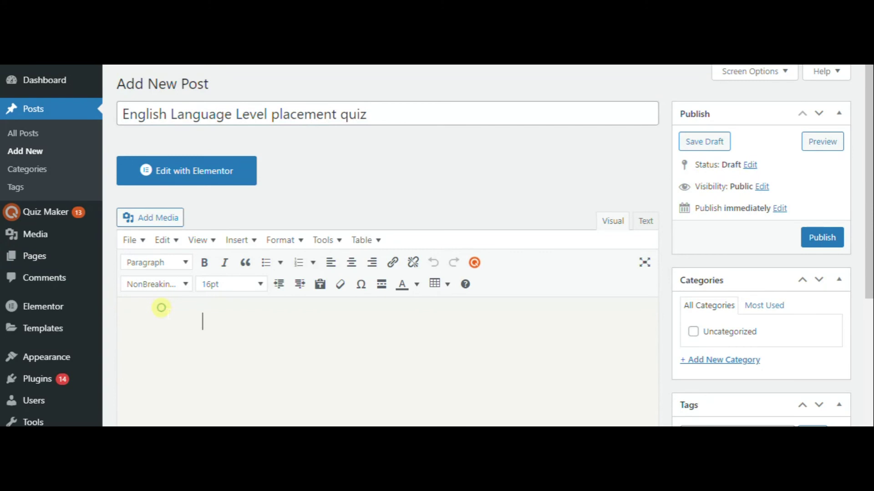
key("ctrl+v")
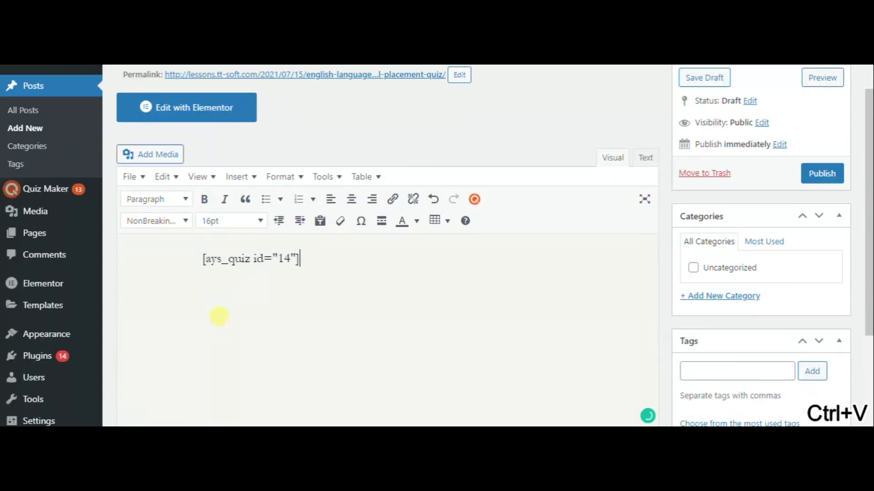
left_click(823, 173)
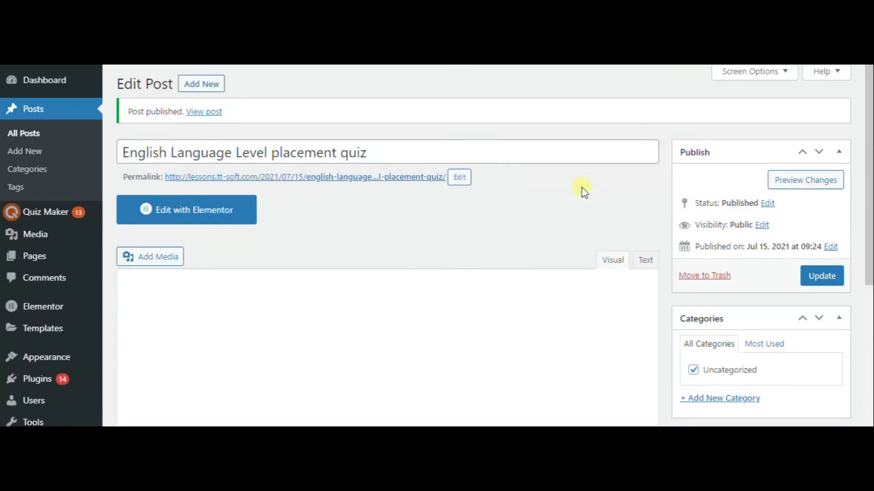
left_click(330, 178)
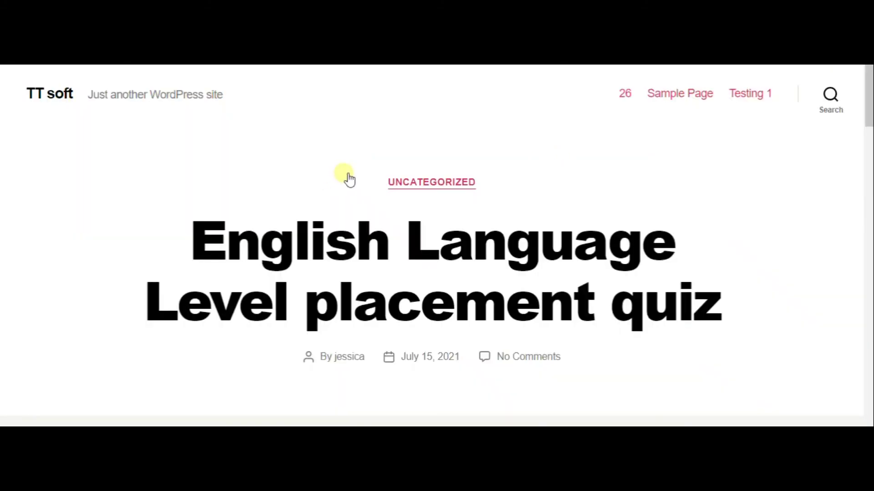
Step: Scroll the live post to the embedded English Language Level Placement Test card
scroll(345, 175, "down", 10)
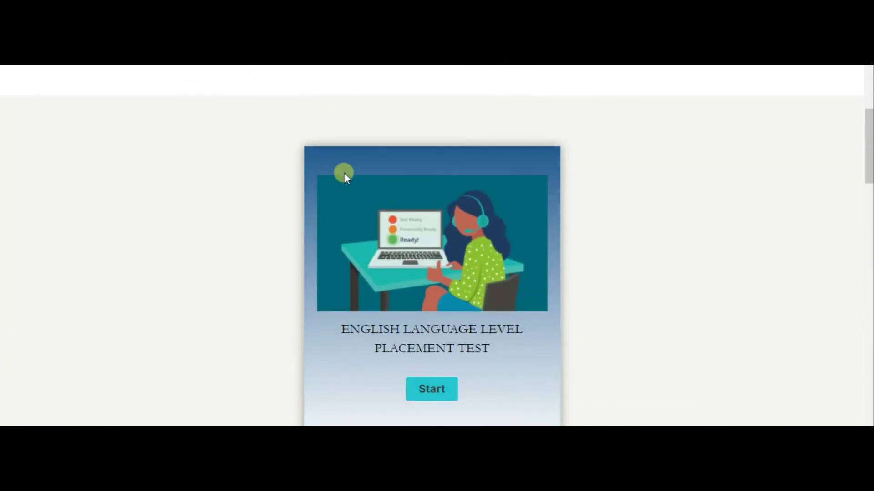
scroll(344, 173, "down", 1)
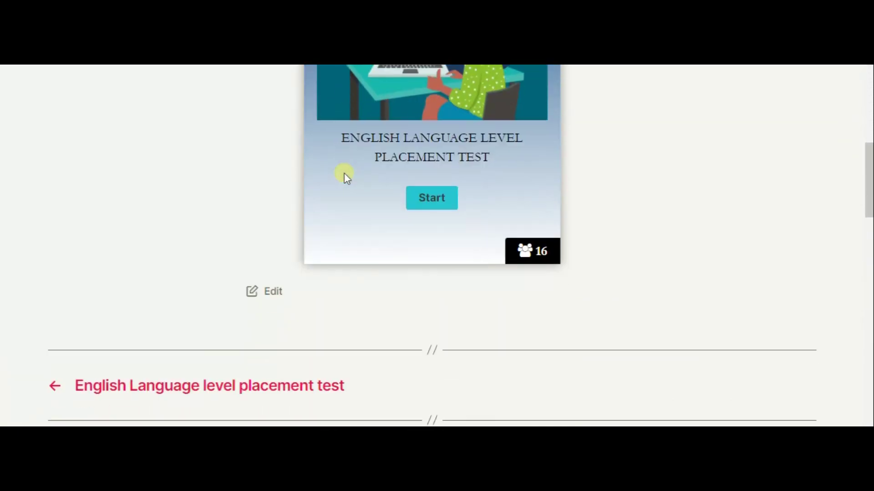
scroll(344, 176, "up", 2)
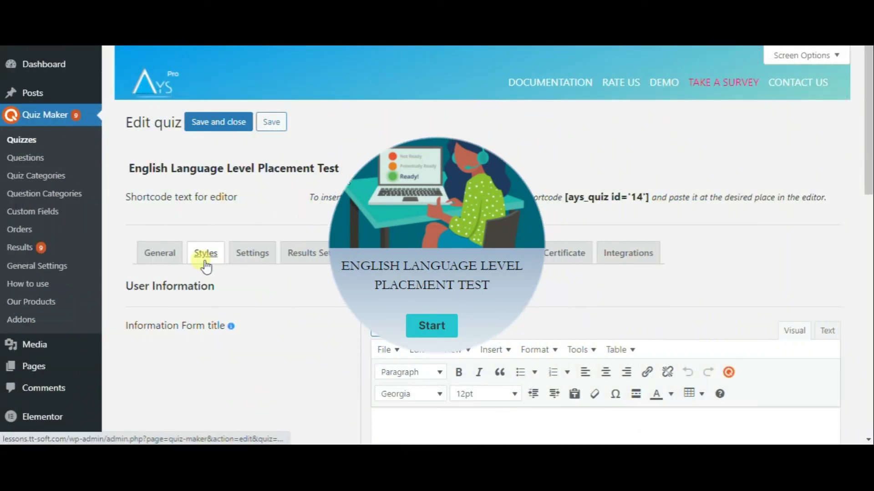
Step: Open the submitted results for the English Language Level Placement Test
left_click(49, 254)
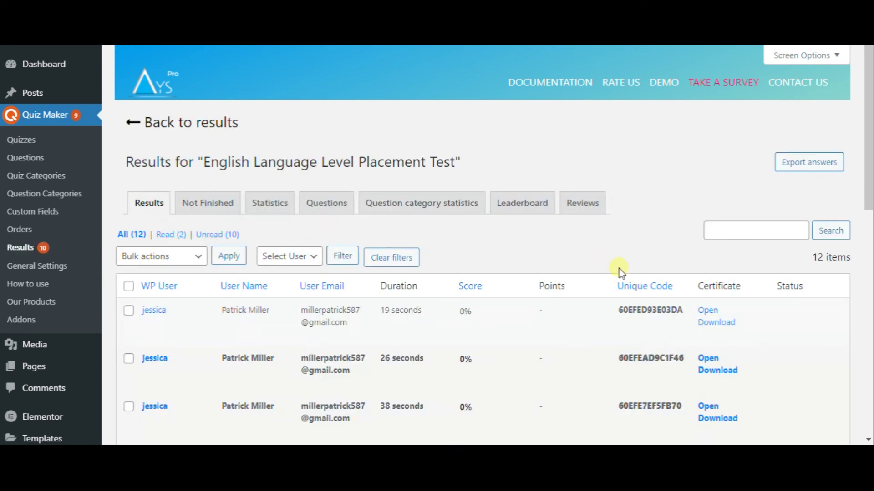